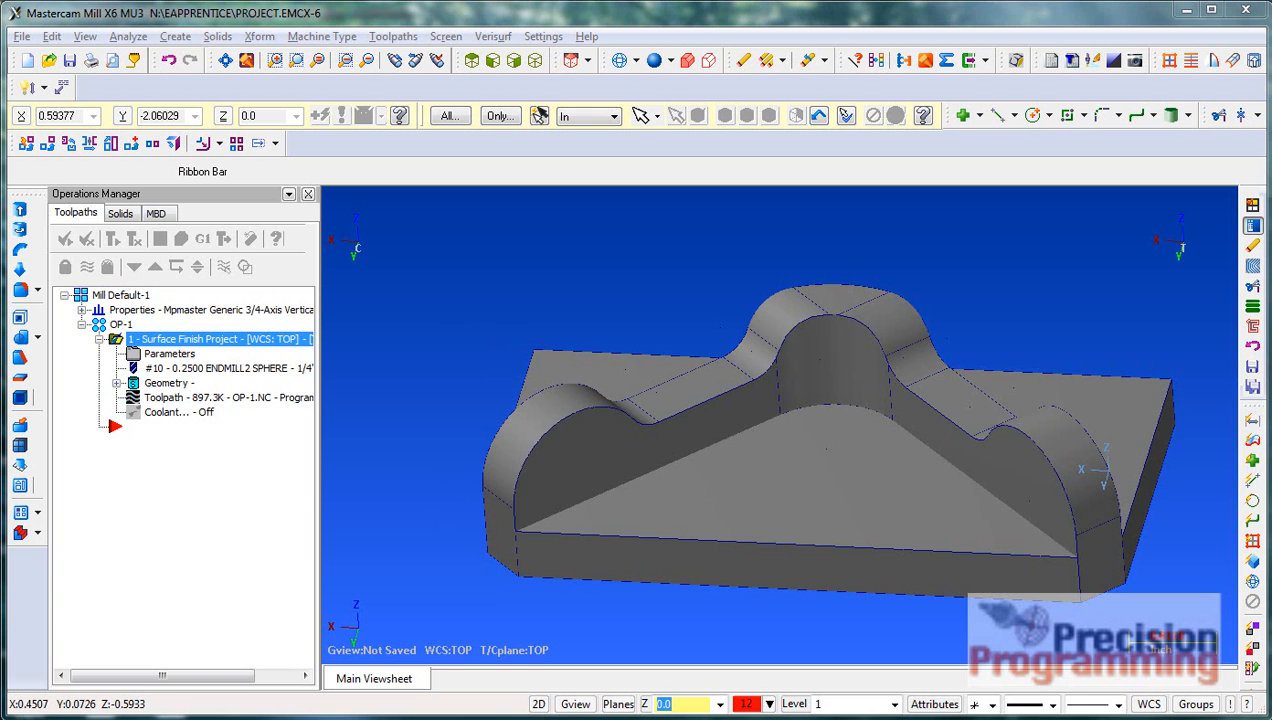
# Show the geometry on levels 11, 100 and 101 to examine it, and hide those three levels again
pyautogui.hotkey('alt', 'z')
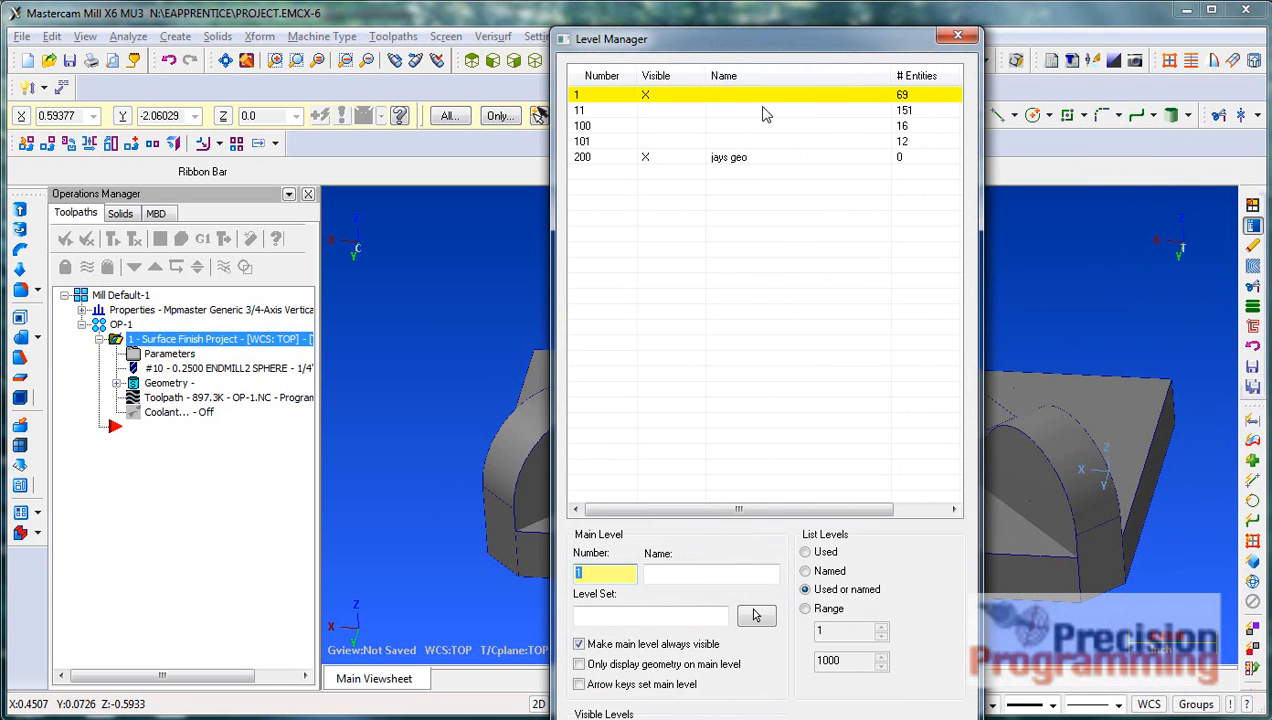
pyautogui.moveTo(730, 40); pyautogui.dragTo(218, 20)
pyautogui.click(135, 90)
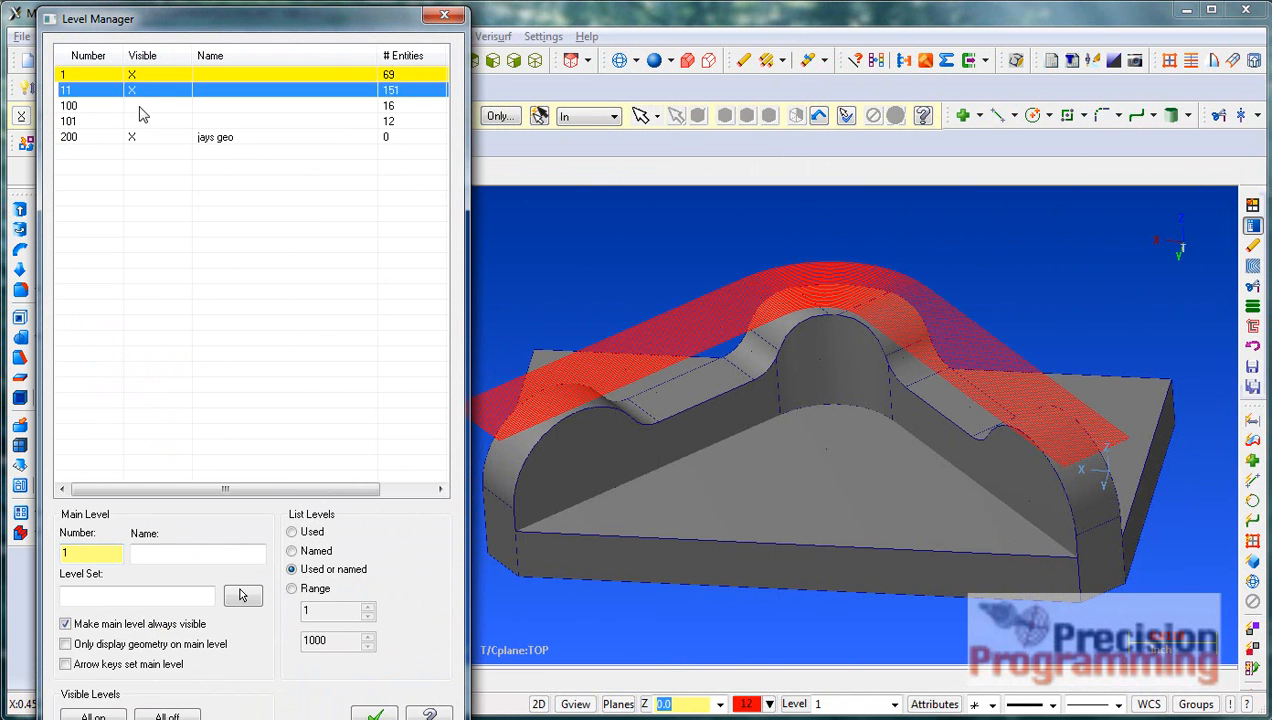
pyautogui.click(140, 105)
pyautogui.click(143, 121)
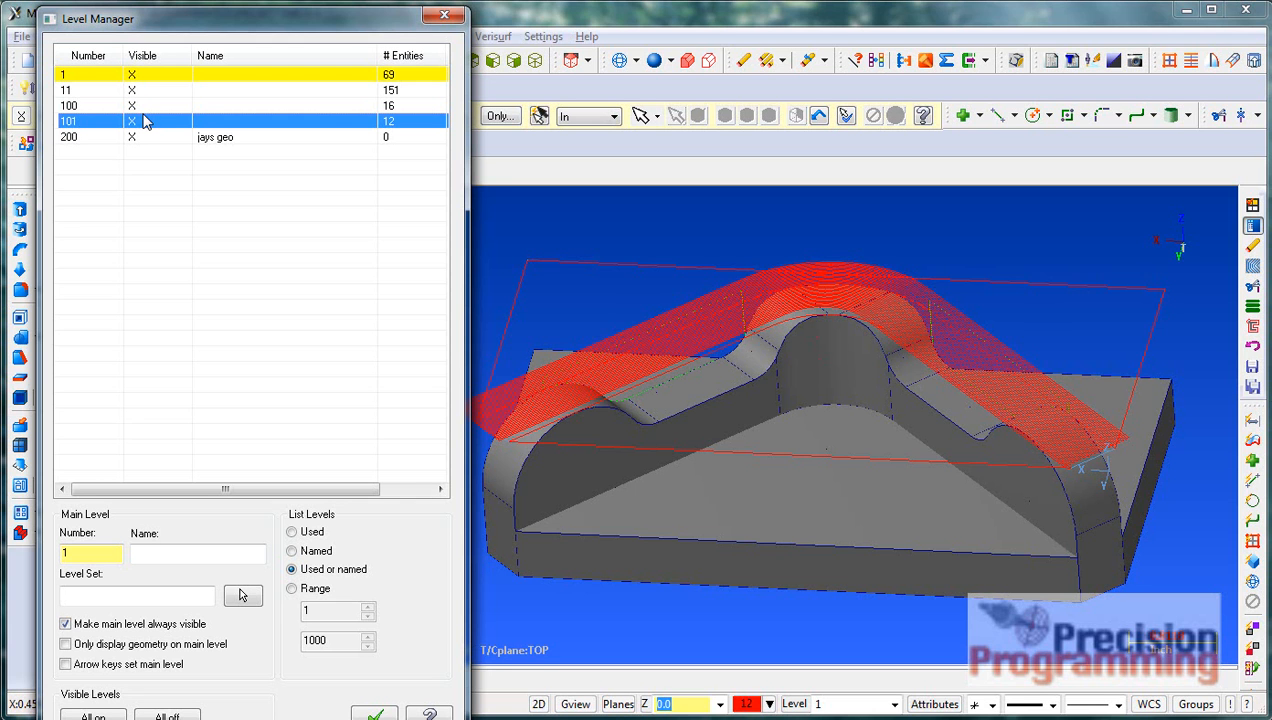
pyautogui.click(143, 121)
pyautogui.click(150, 105)
pyautogui.click(152, 90)
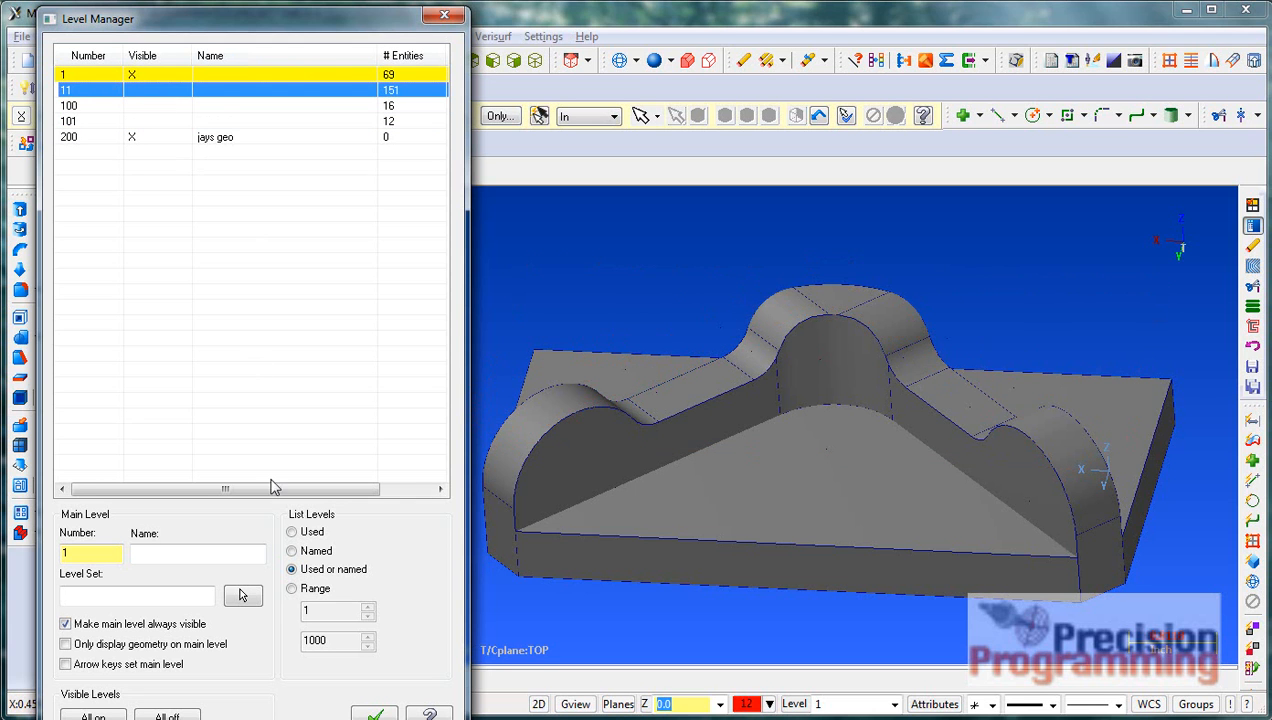
pyautogui.click(376, 710)
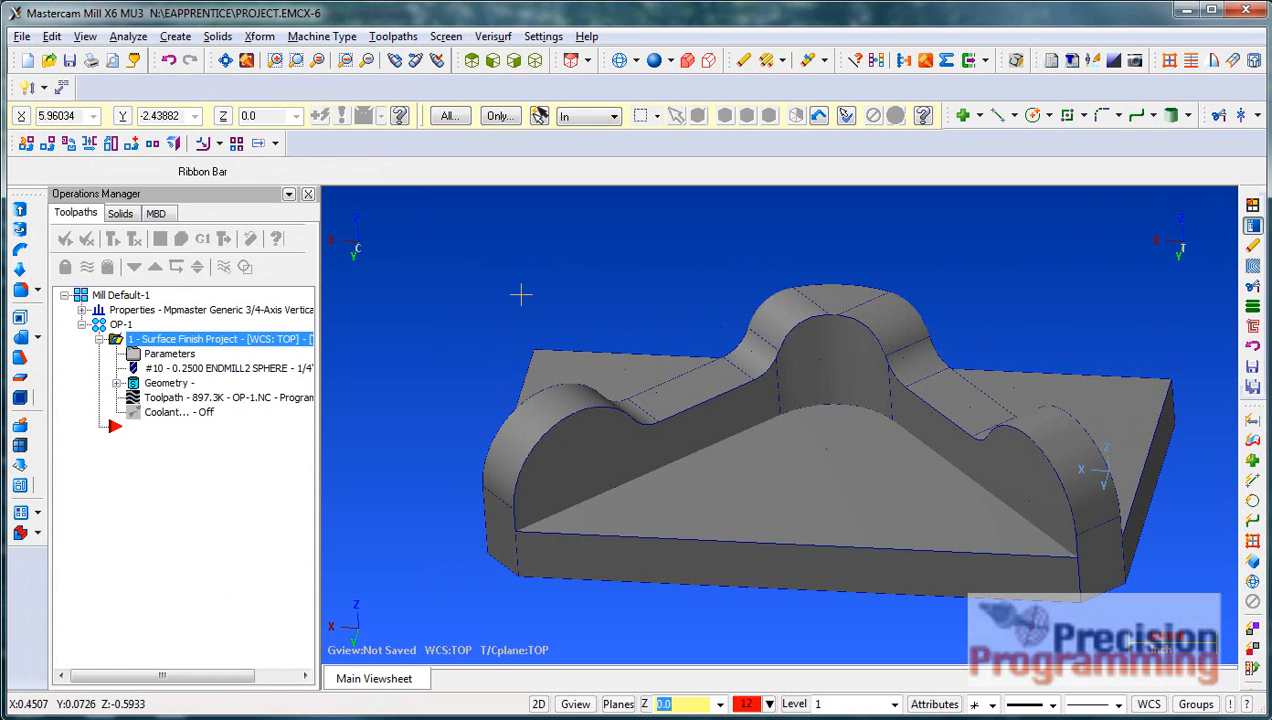
# Backplot the existing Surface Finish Project toolpath to examine its passes over the raised wall
pyautogui.click(160, 238)
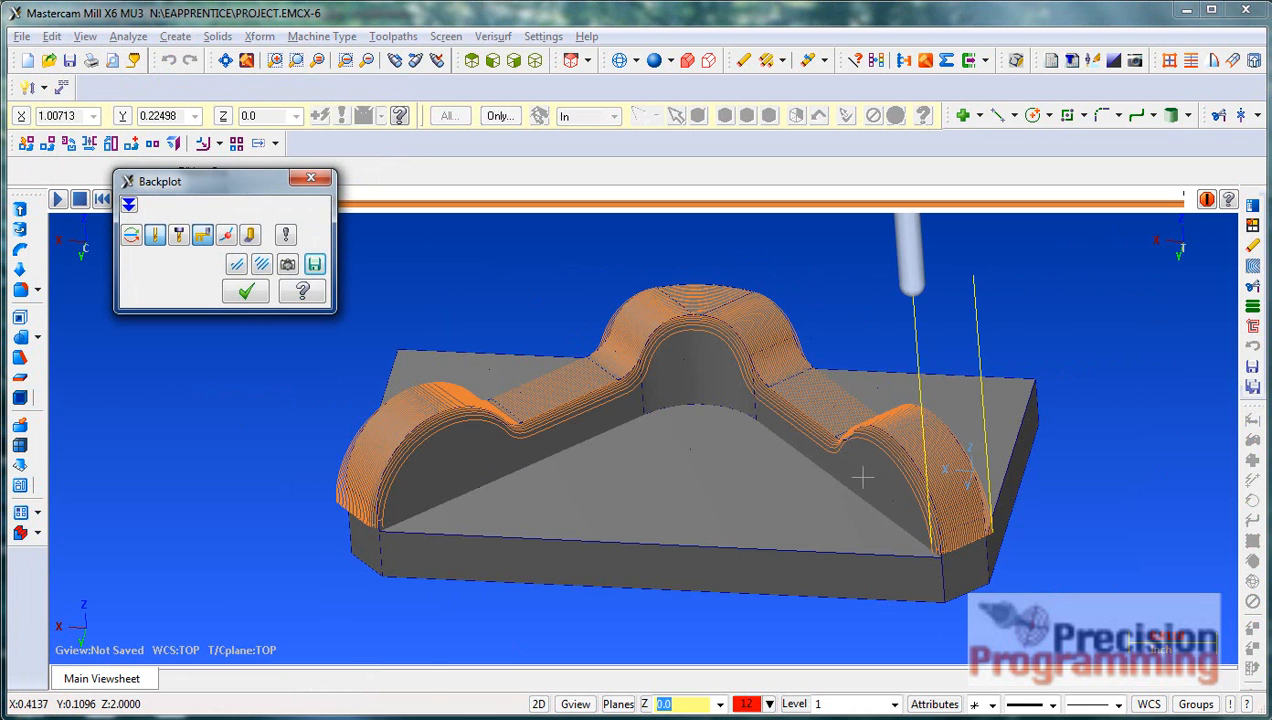
pyautogui.click(246, 291)
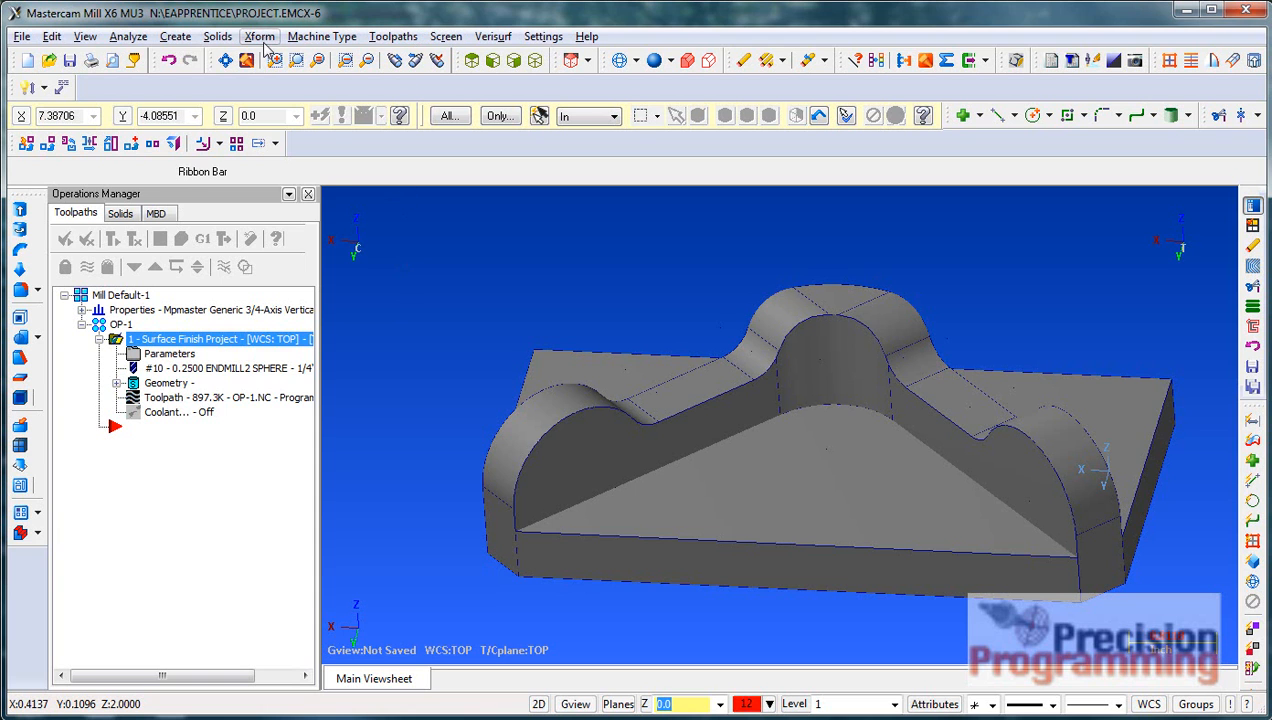
# Create a silhouette boundary from the solid faces running along the top of the curved raised wall
pyautogui.click(175, 36)
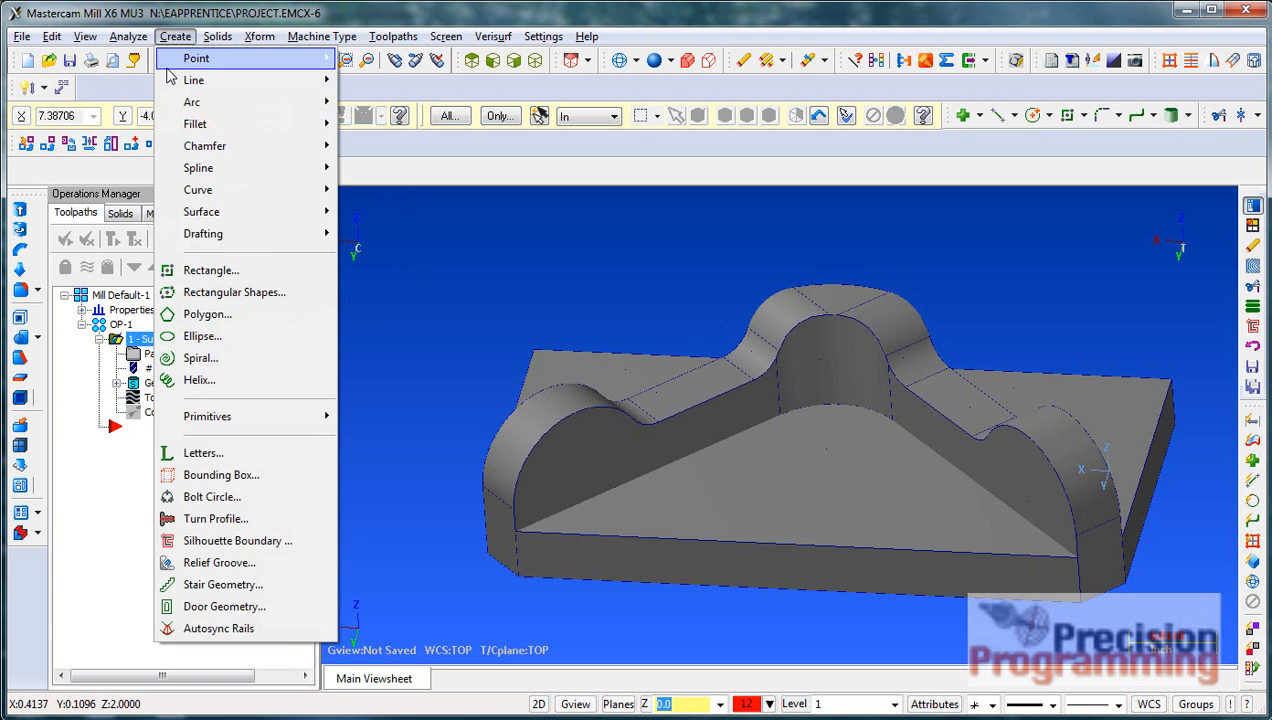
pyautogui.click(238, 541)
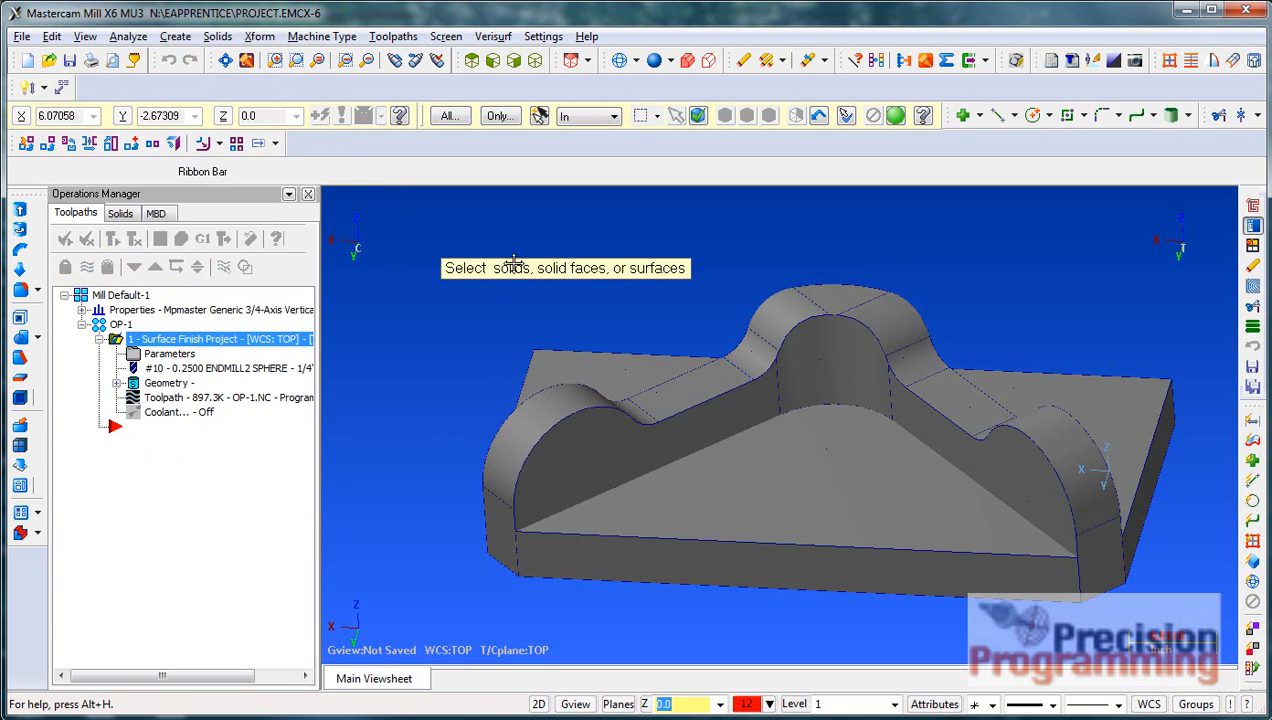
pyautogui.click(691, 117)
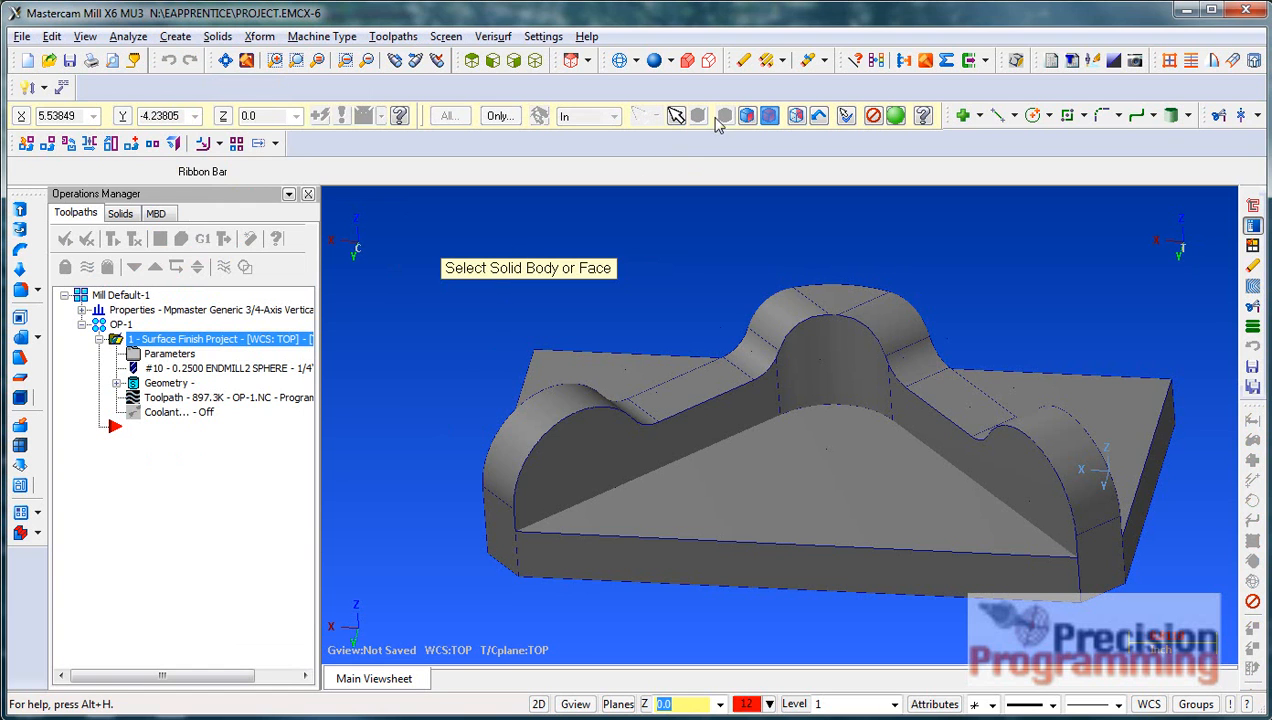
pyautogui.click(768, 117)
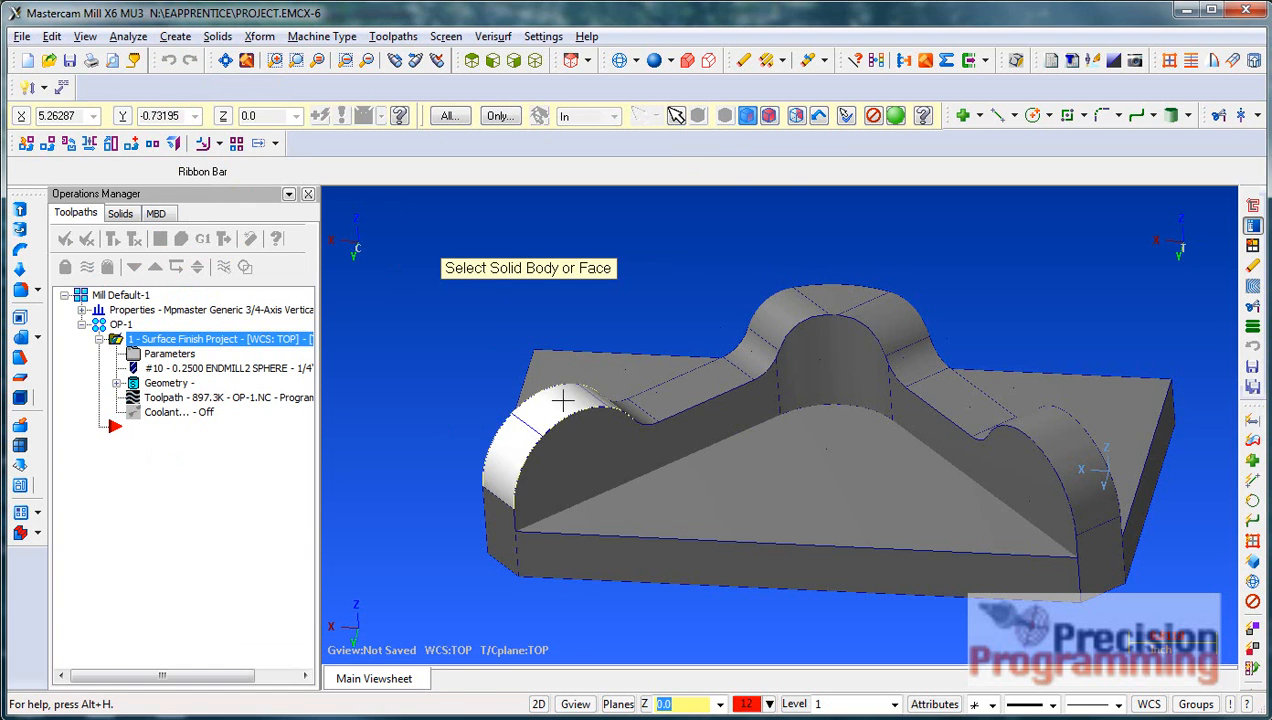
pyautogui.click(559, 397)
pyautogui.click(681, 383)
pyautogui.click(773, 322)
pyautogui.click(842, 300)
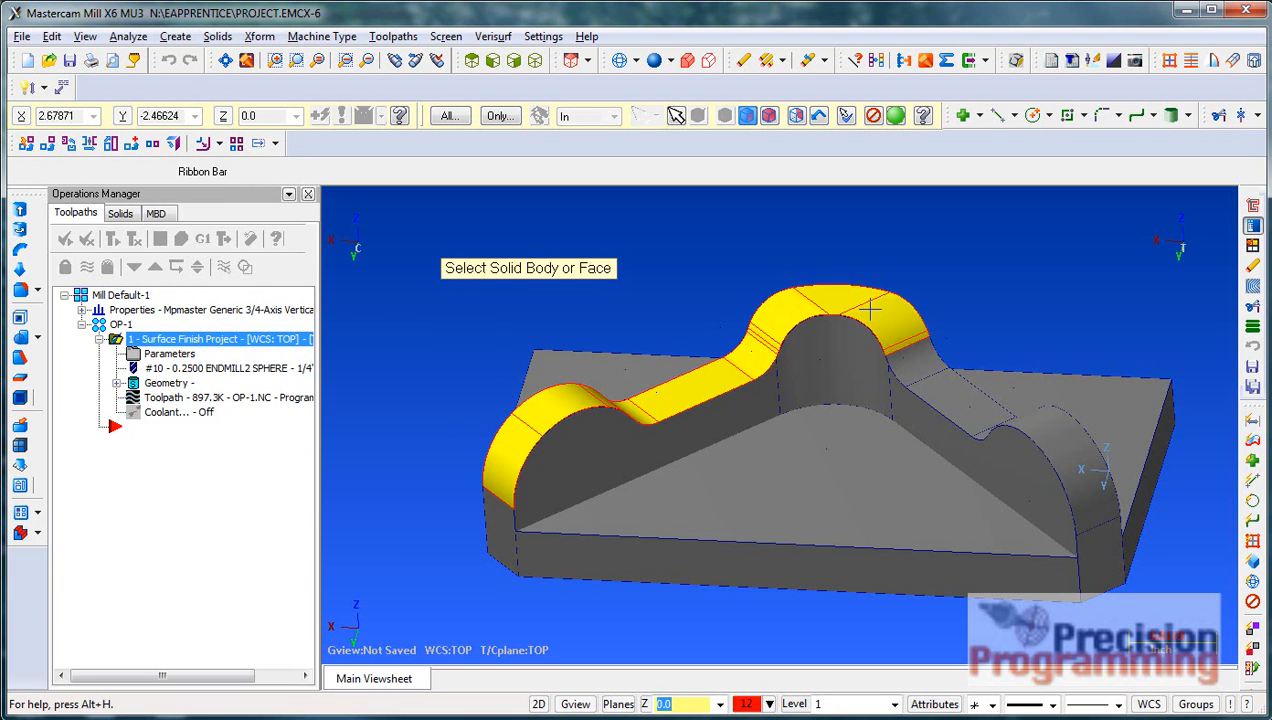
pyautogui.click(894, 345)
pyautogui.moveTo(937, 389); pyautogui.dragTo(897, 118, button='middle')
pyautogui.click(896, 116)
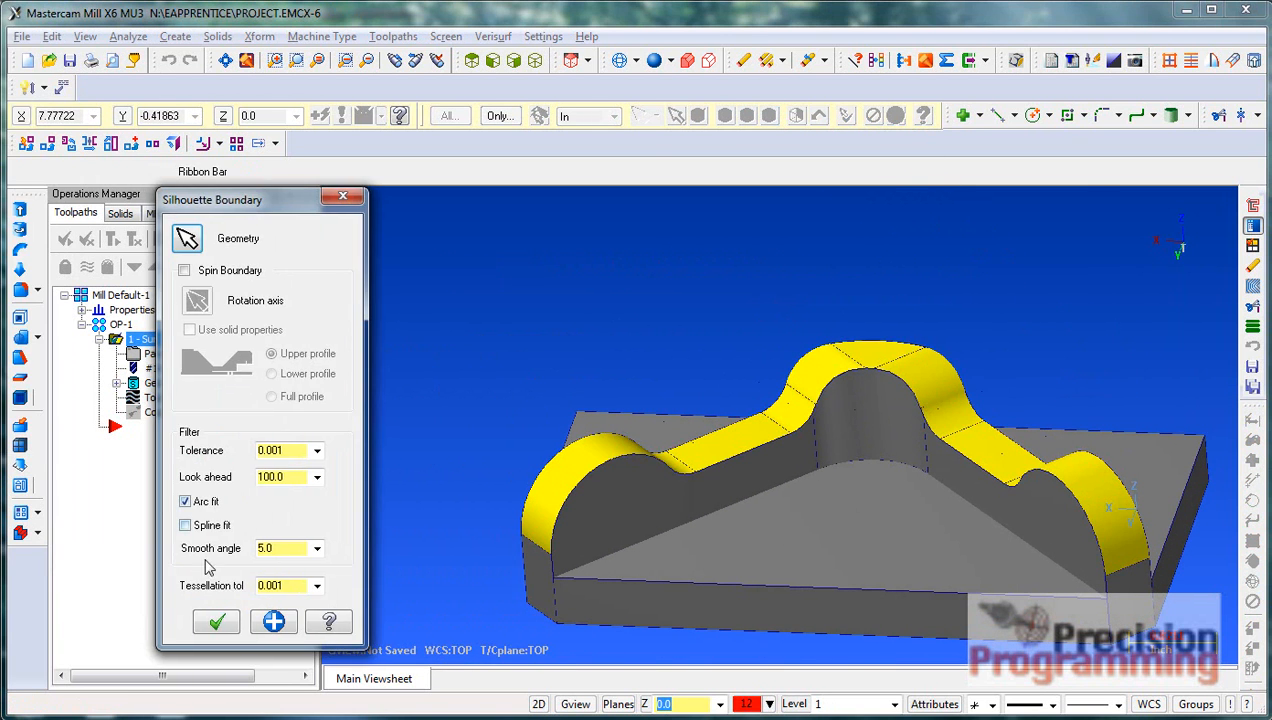
pyautogui.click(214, 624)
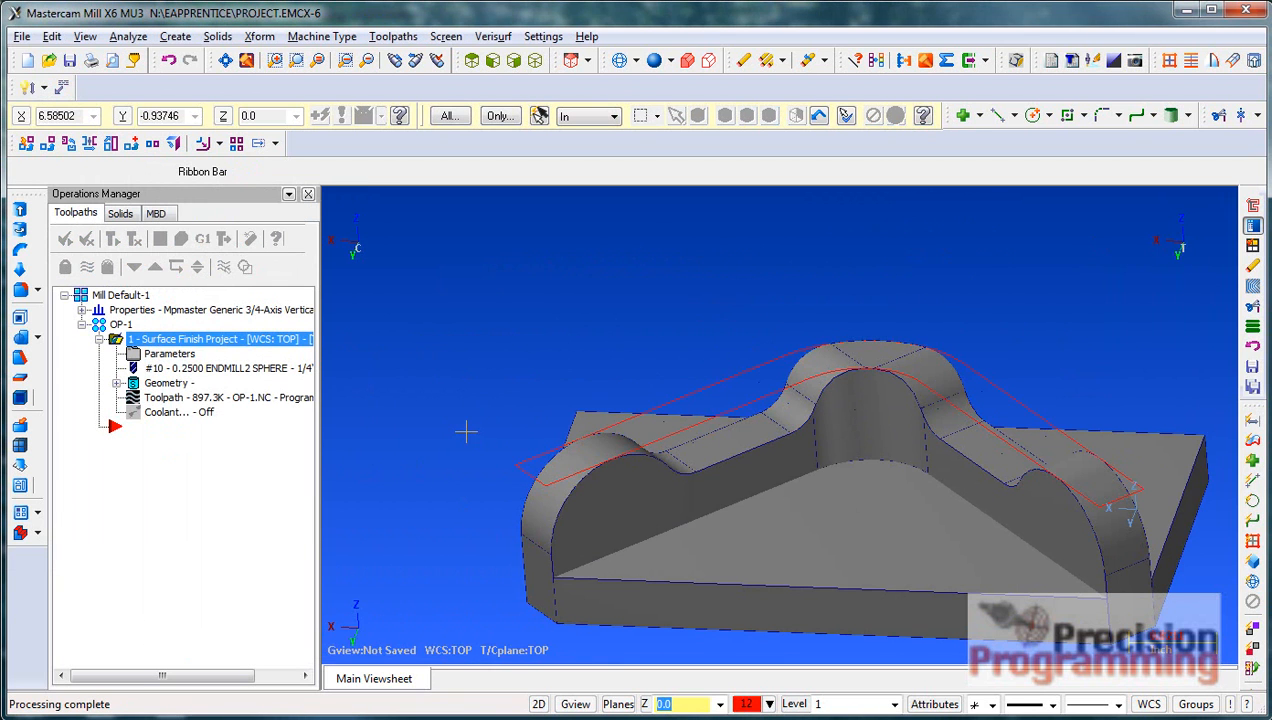
# Thicken the silhouette boundary lines and delete the two short lines closing its ends, leaving two open chains
pyautogui.click(530, 461)
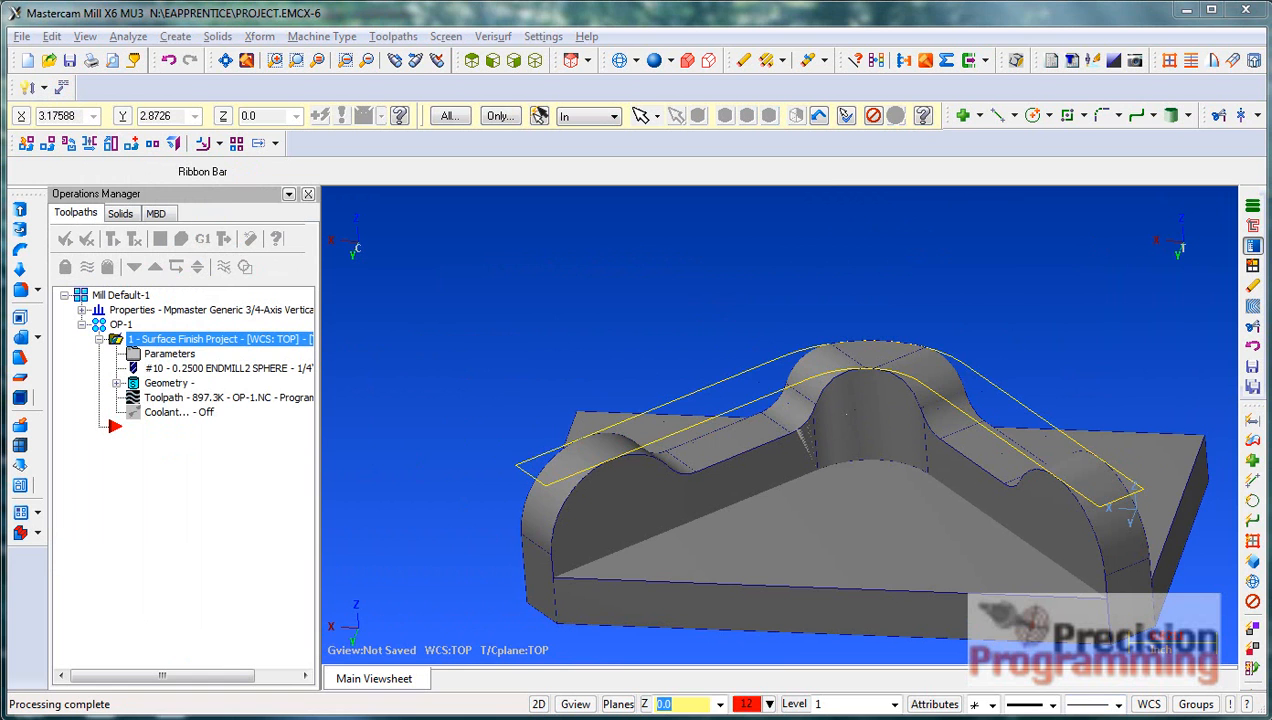
pyautogui.press('Escape')
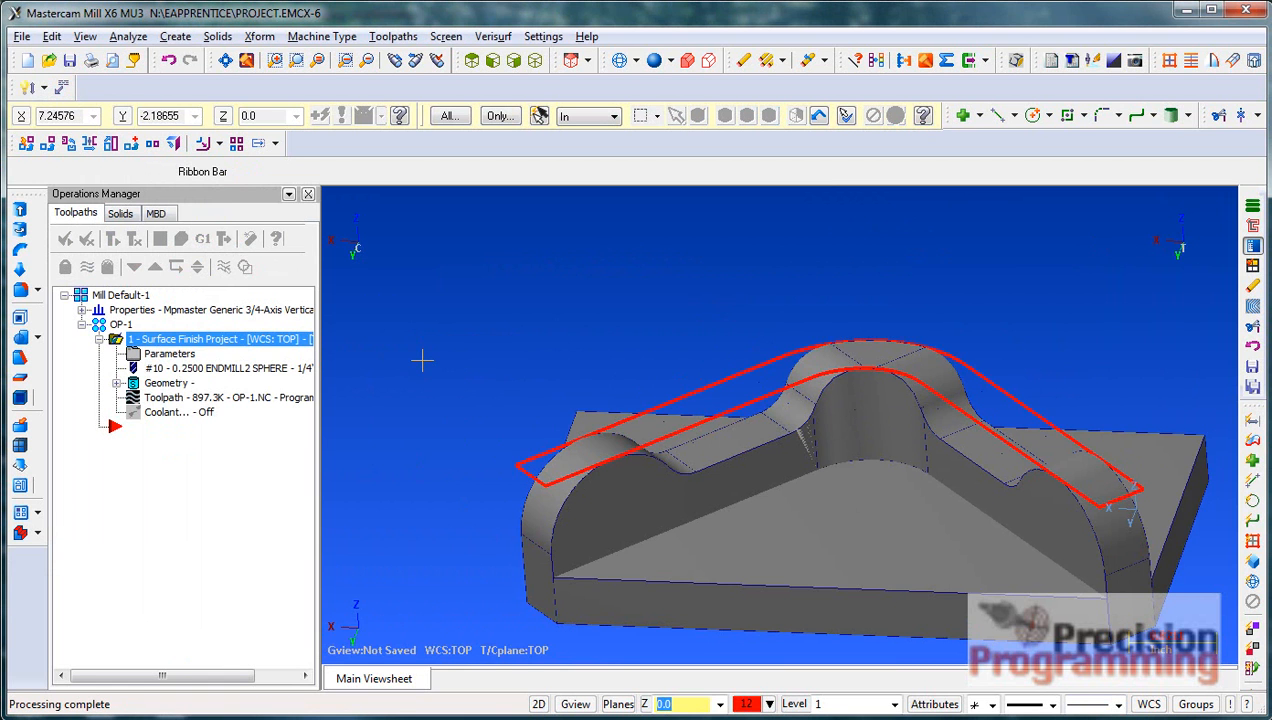
pyautogui.moveTo(422, 360); pyautogui.dragTo(661, 267, button='middle')
pyautogui.press('Delete')
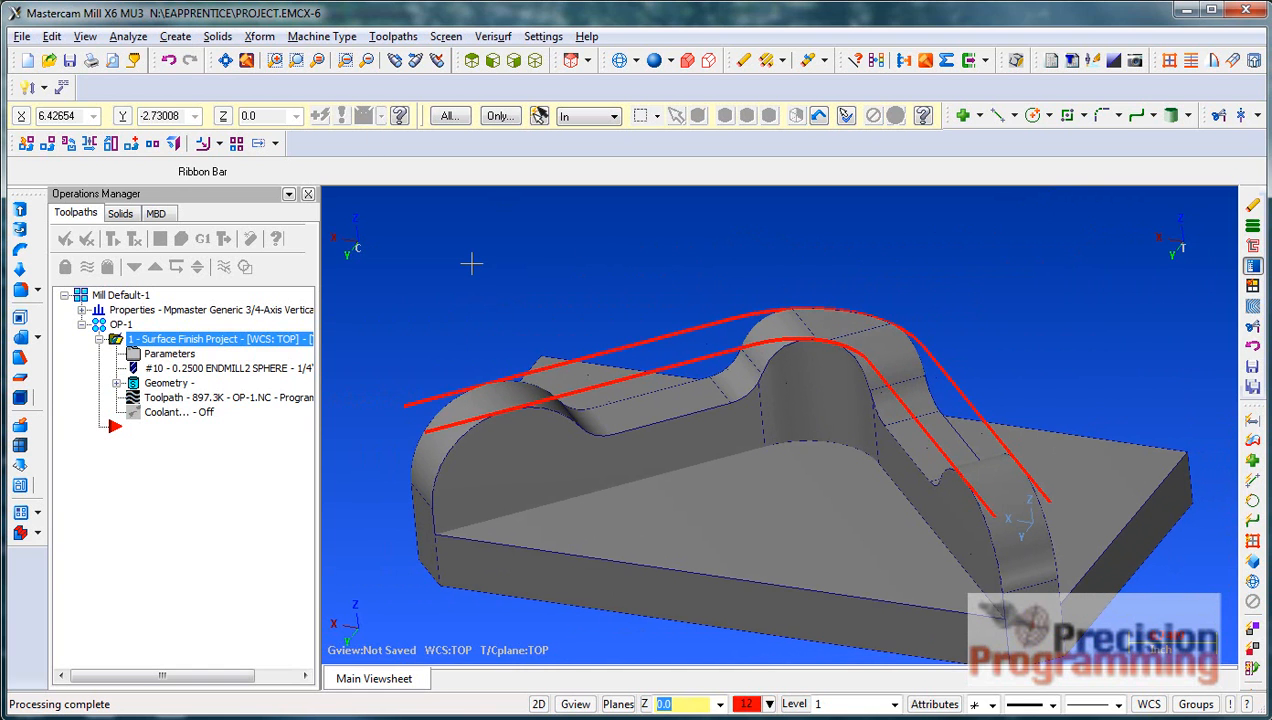
# Extend both ends of the two open boundary chains by 0.26 using Trim/Break/Extend
pyautogui.hotkey('alt', 'e')
pyautogui.press('t')
pyautogui.press('t')
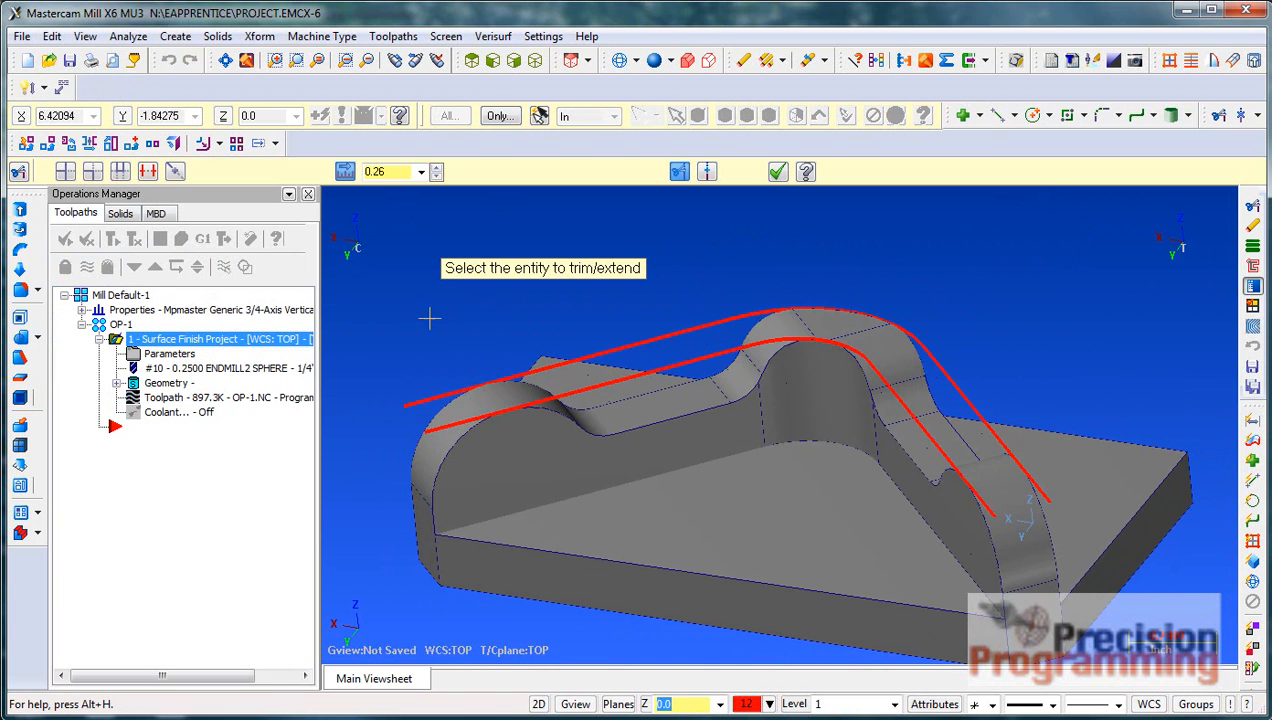
pyautogui.click(420, 404)
pyautogui.moveTo(408, 432); pyautogui.dragTo(572, 412, button='middle')
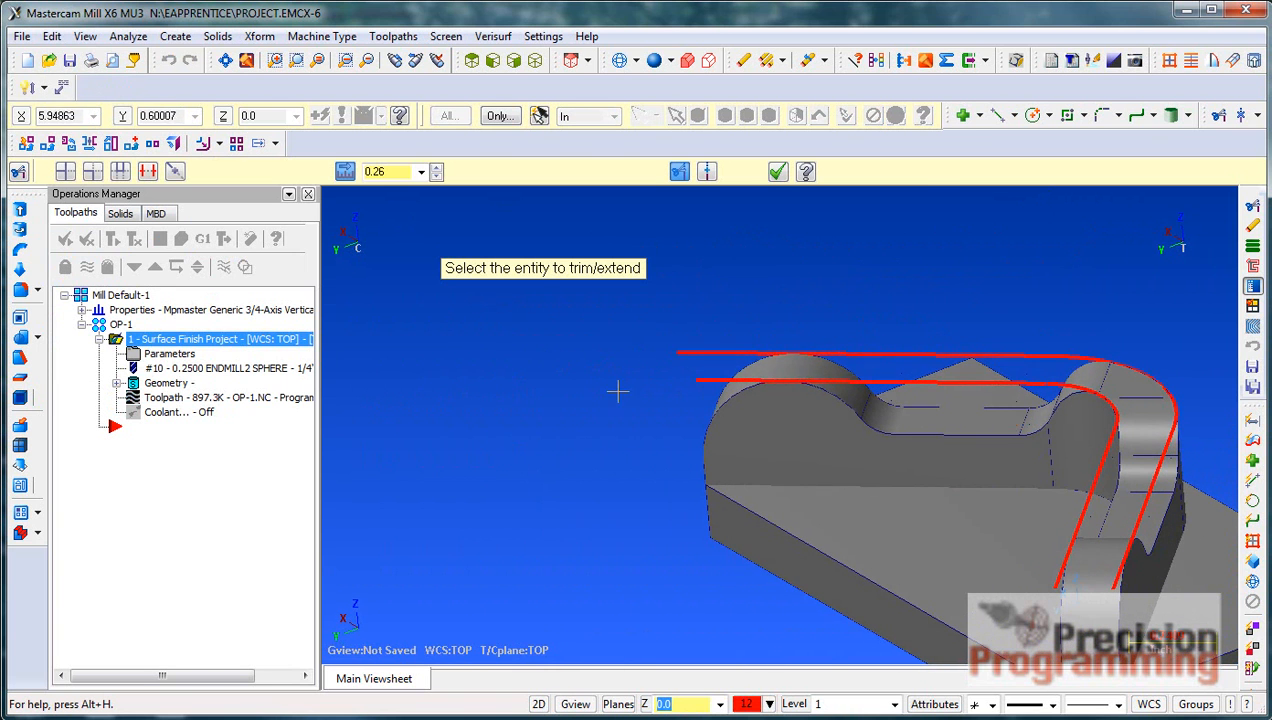
pyautogui.click(702, 390)
pyautogui.moveTo(696, 474); pyautogui.dragTo(1010, 470, button='middle')
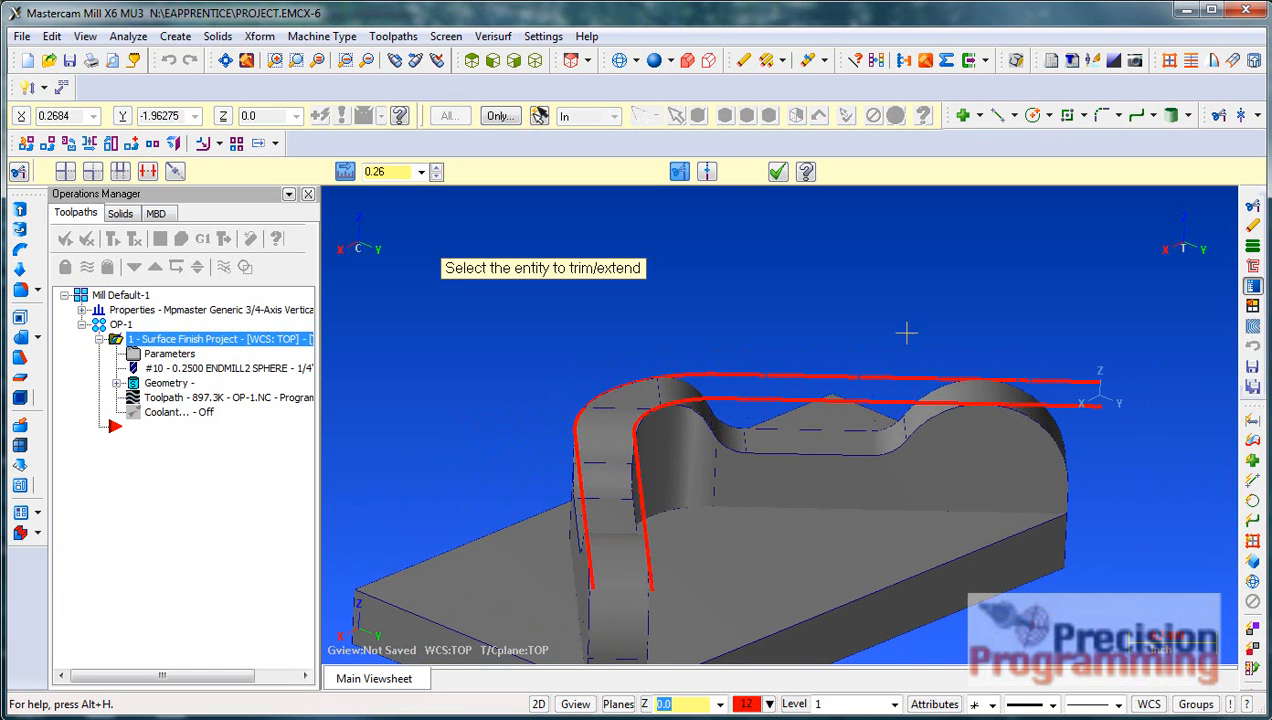
pyautogui.moveTo(876, 303); pyautogui.dragTo(779, 177, button='middle')
pyautogui.click(779, 177)
pyautogui.moveTo(877, 250); pyautogui.dragTo(1109, 359, button='middle')
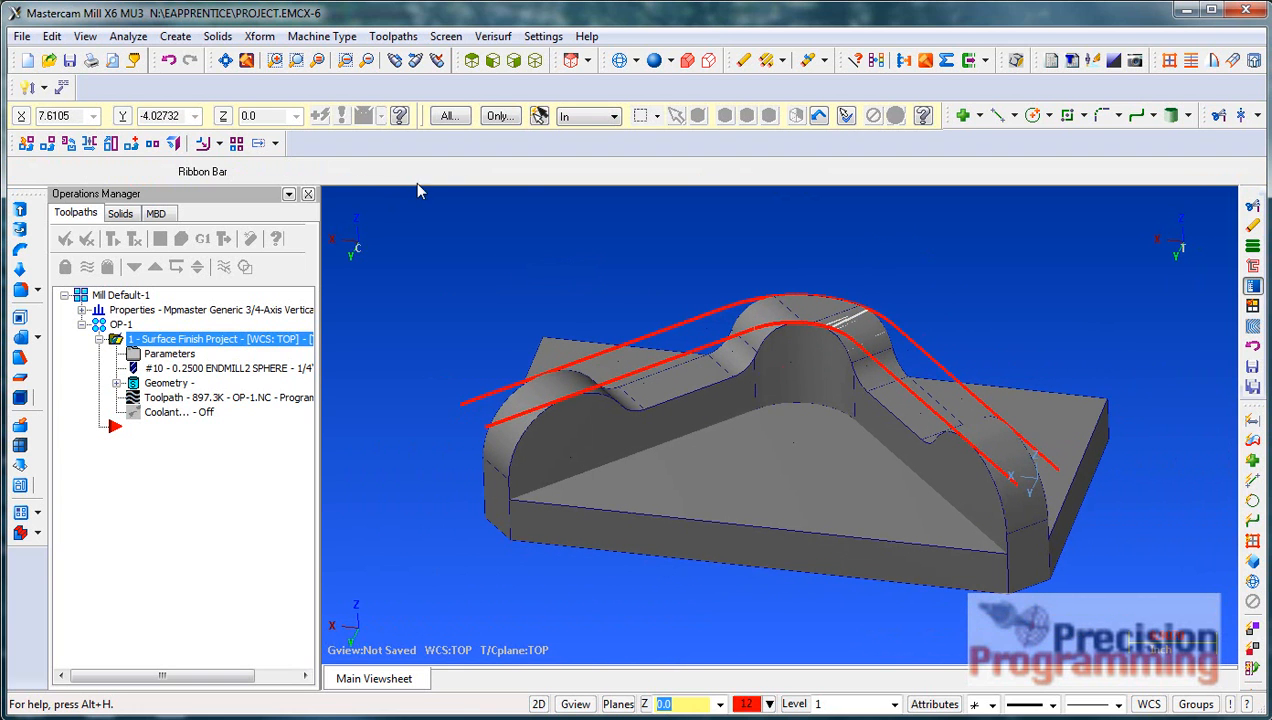
# Start a Surface Finish Blend toolpath
pyautogui.click(388, 37)
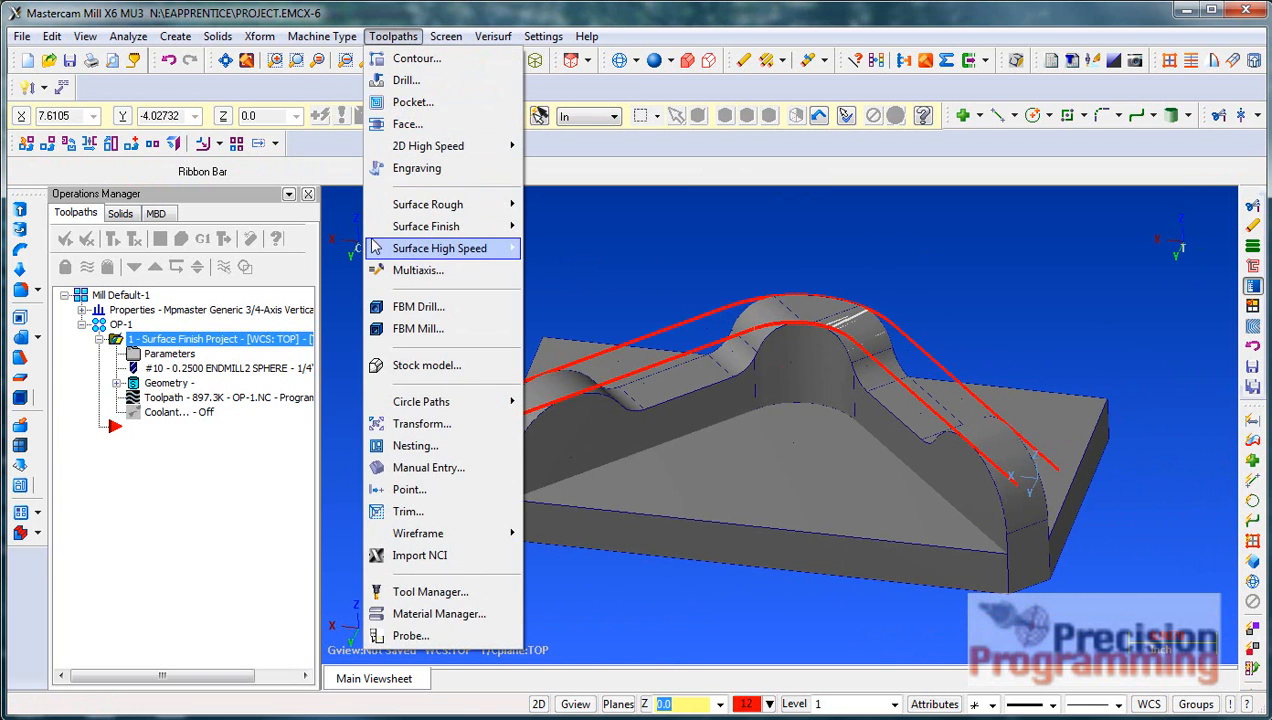
pyautogui.moveTo(505, 233)
pyautogui.click(565, 446)
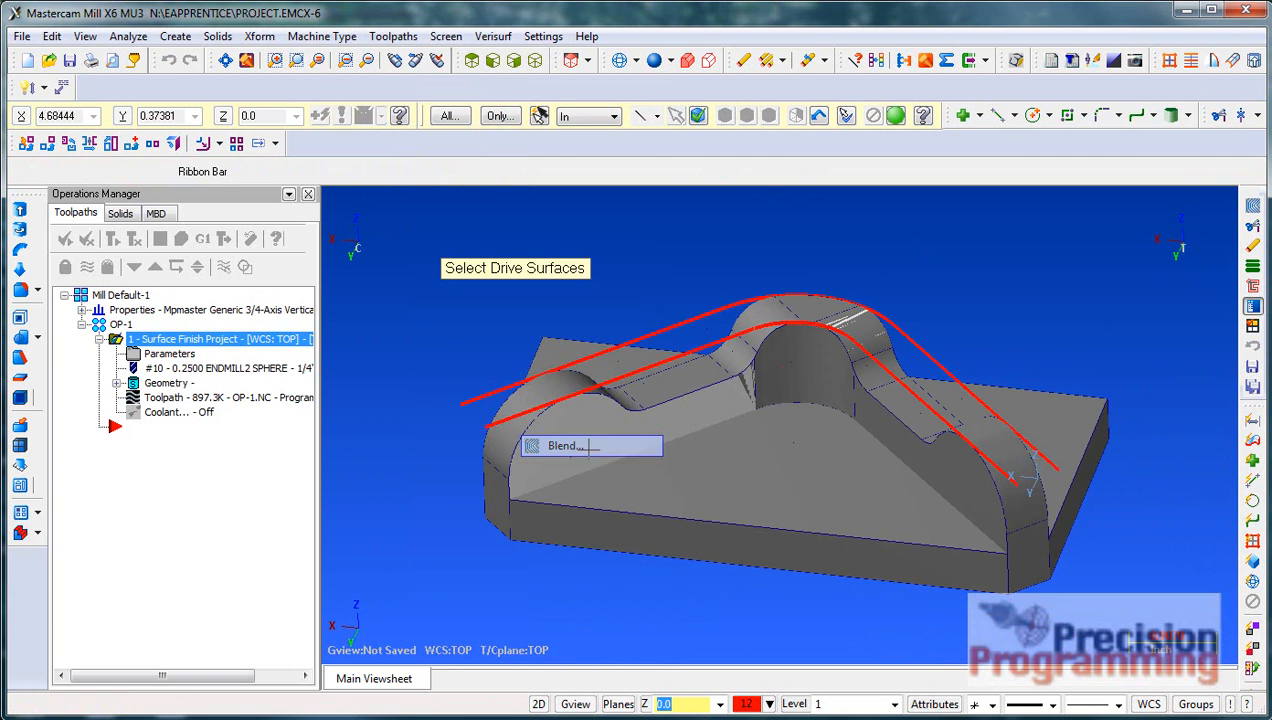
pyautogui.click(745, 117)
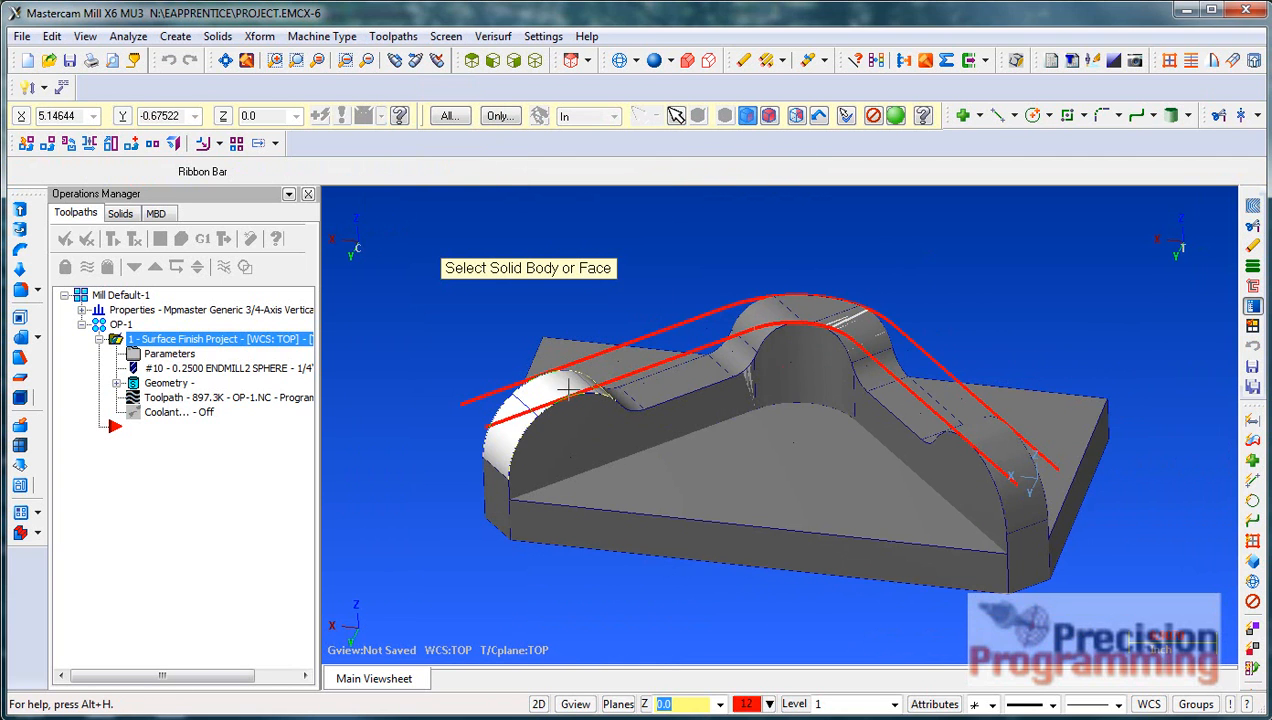
pyautogui.click(598, 386)
pyautogui.click(626, 398)
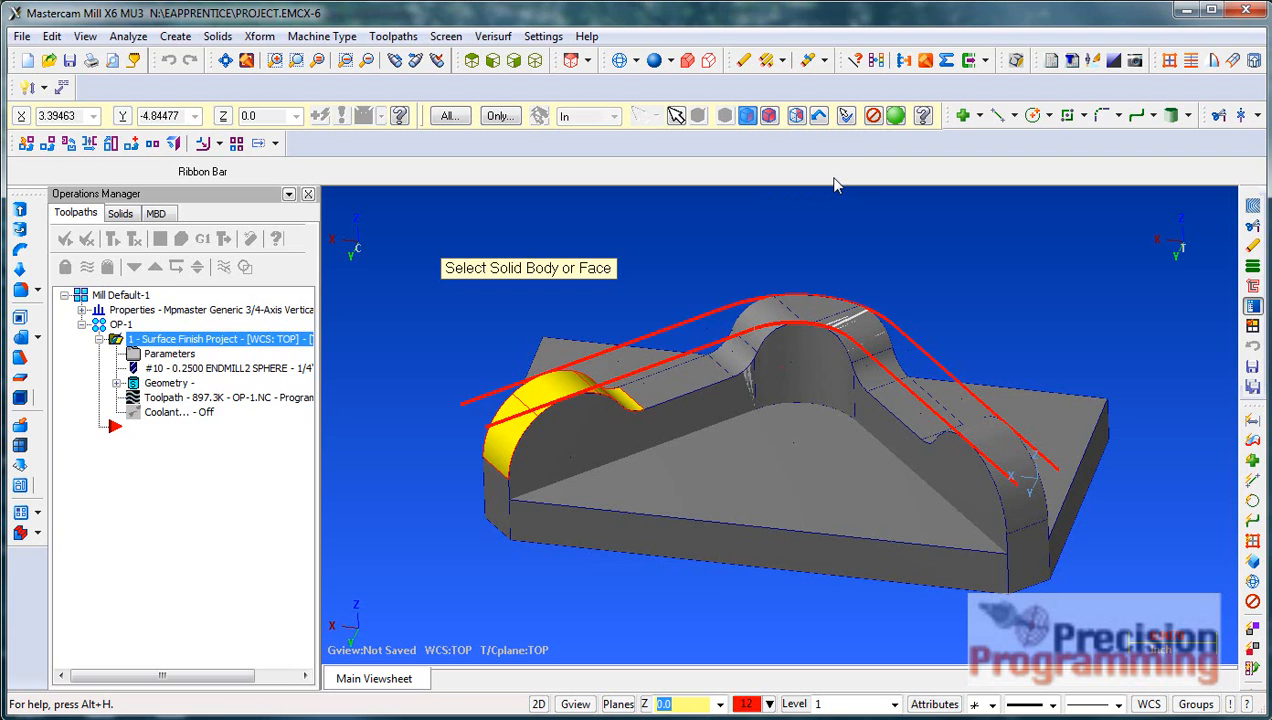
pyautogui.click(873, 116)
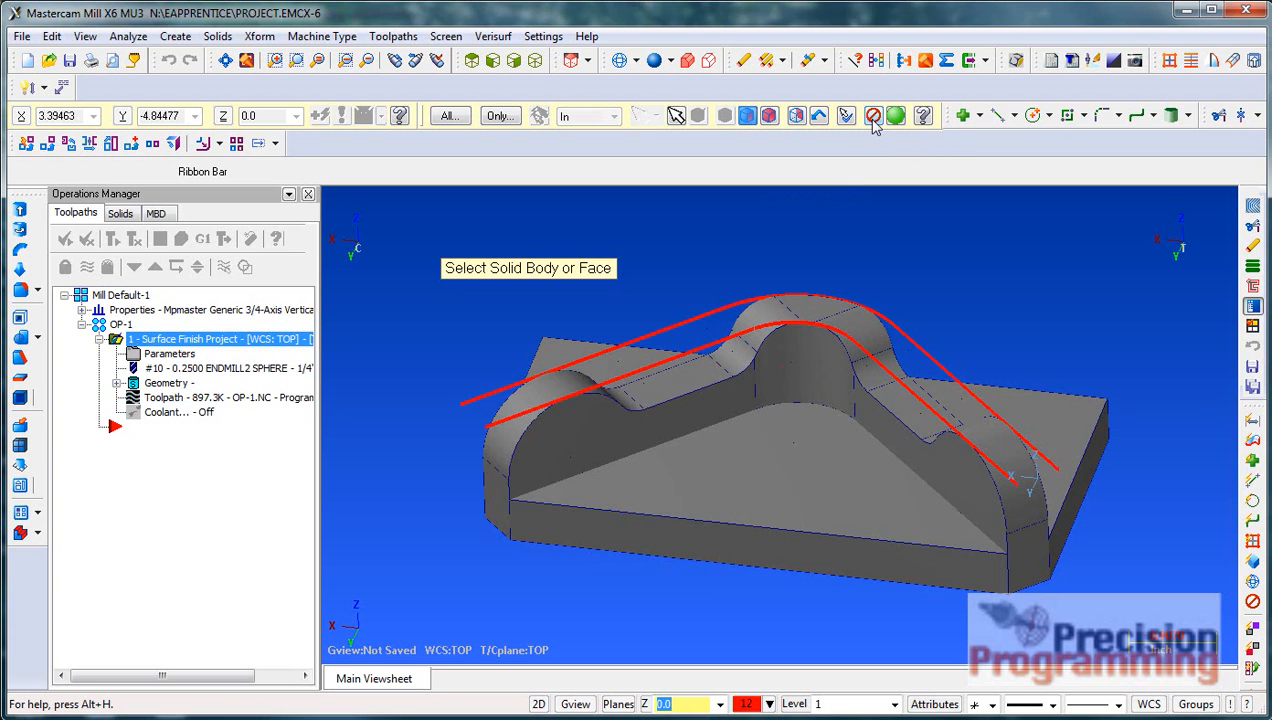
# Select the entire solid body as the drive surfaces for the blend toolpath
pyautogui.click(769, 116)
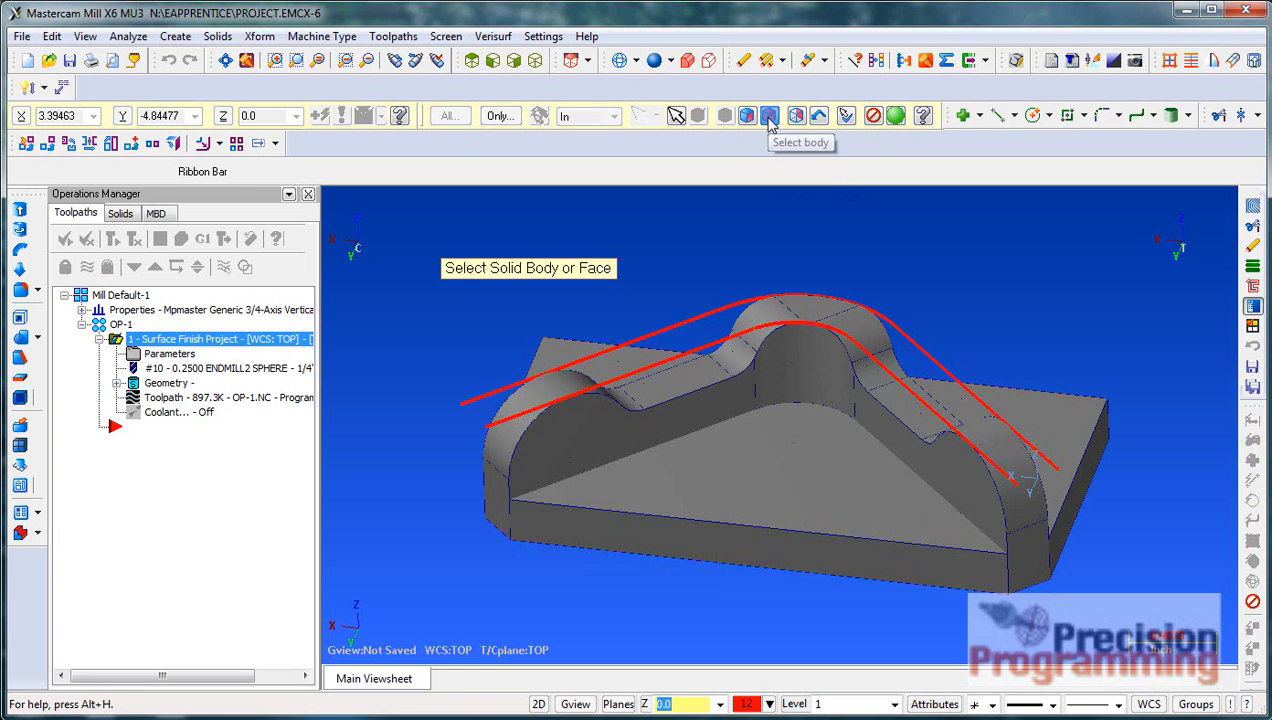
pyautogui.click(771, 117)
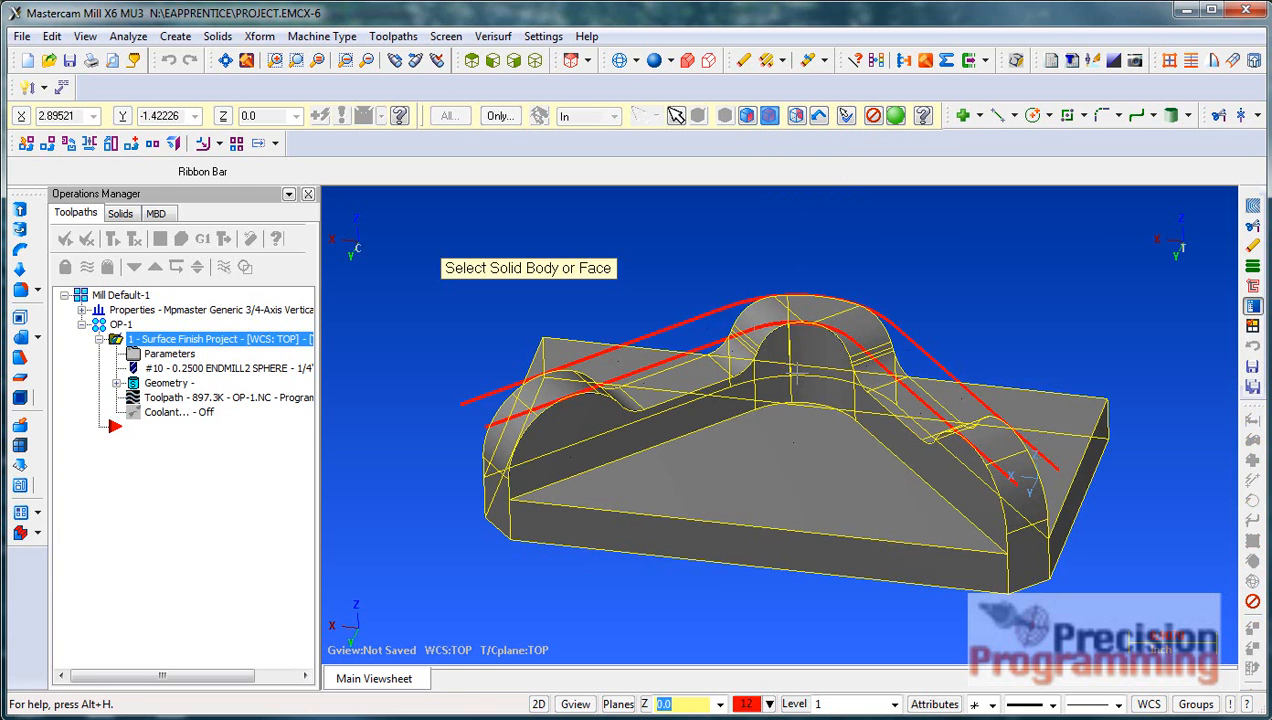
pyautogui.click(895, 115)
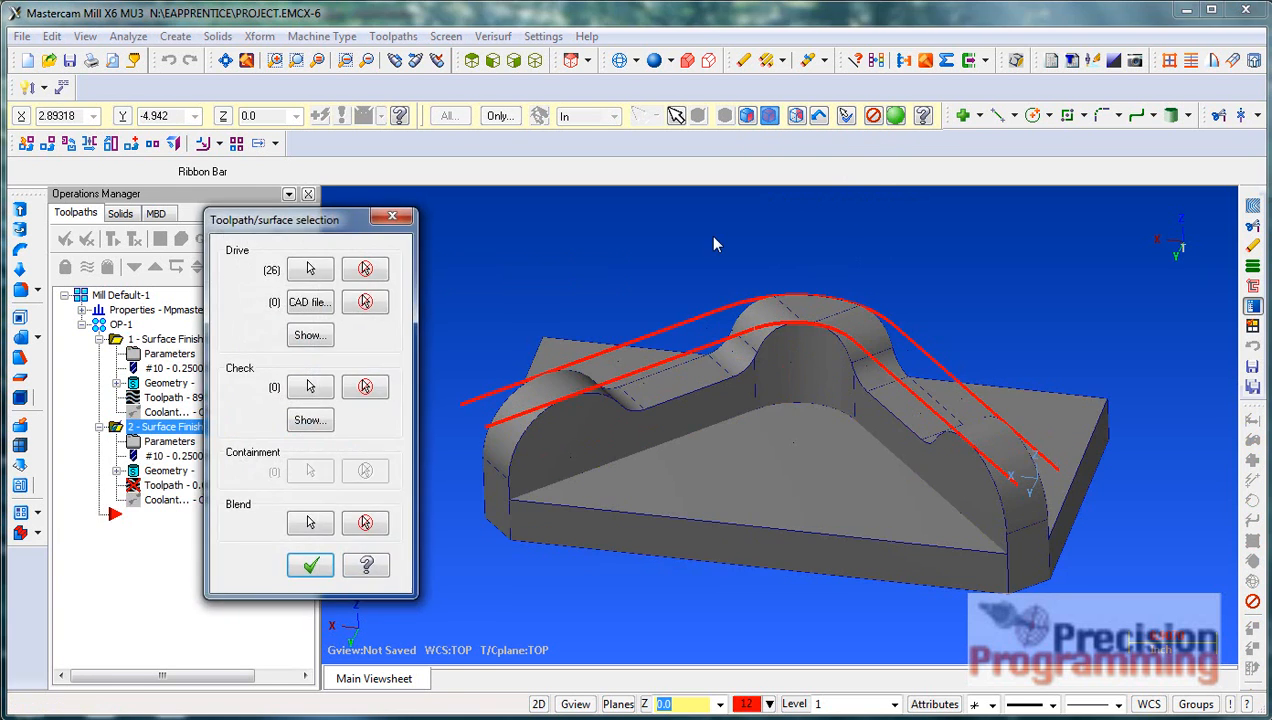
# Define the outer and inner boundary curves as the two blend chains, both running in the same direction, and accept the surface selection
pyautogui.moveTo(317, 226); pyautogui.dragTo(235, 62)
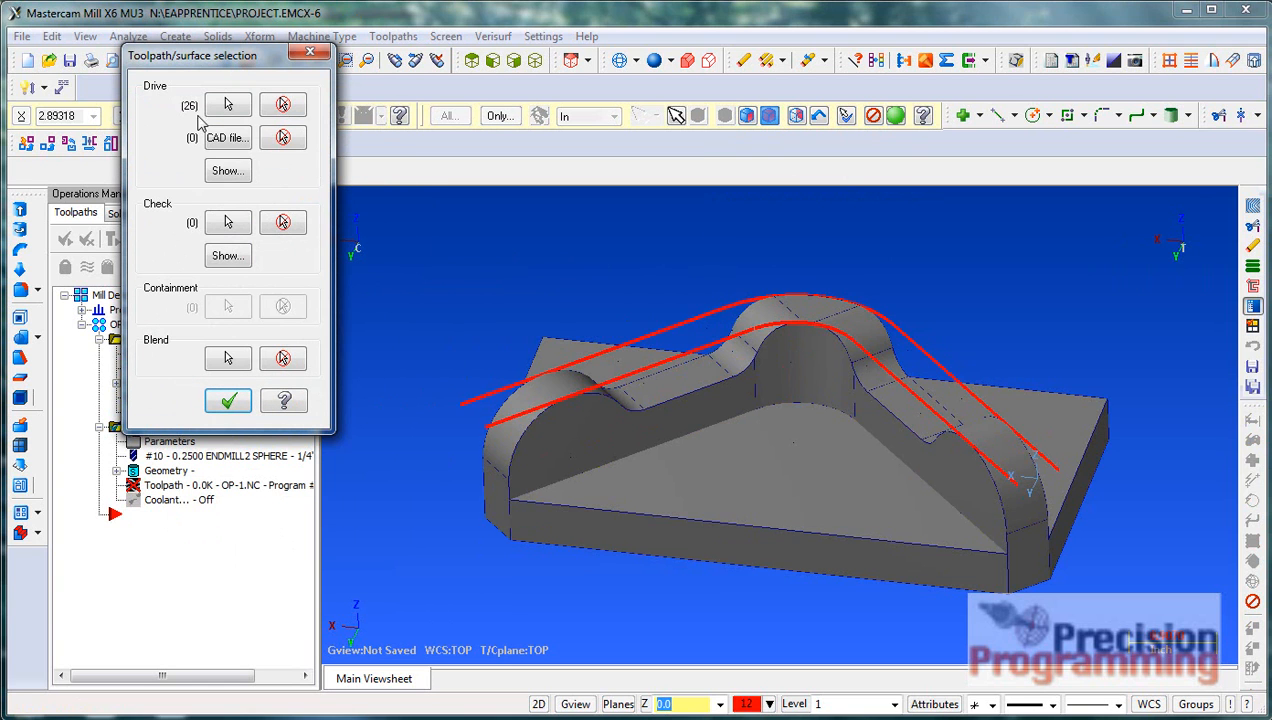
pyautogui.click(229, 358)
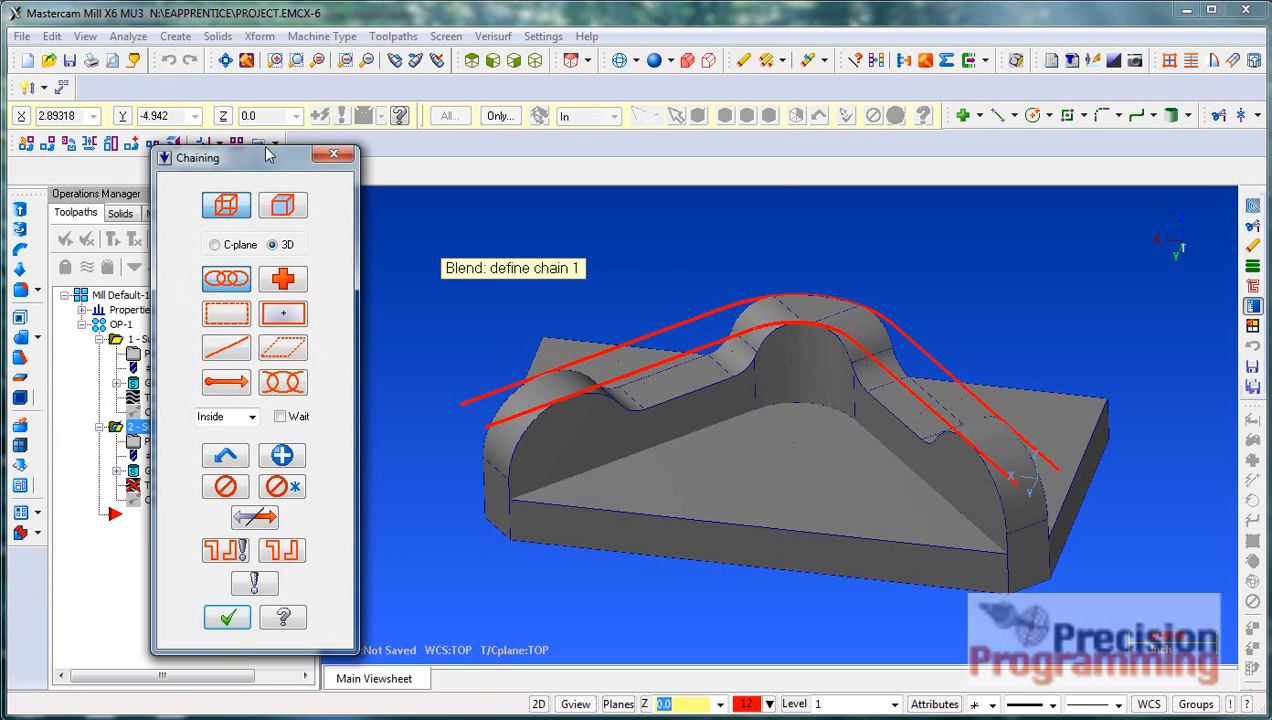
pyautogui.moveTo(268, 155); pyautogui.dragTo(208, 86)
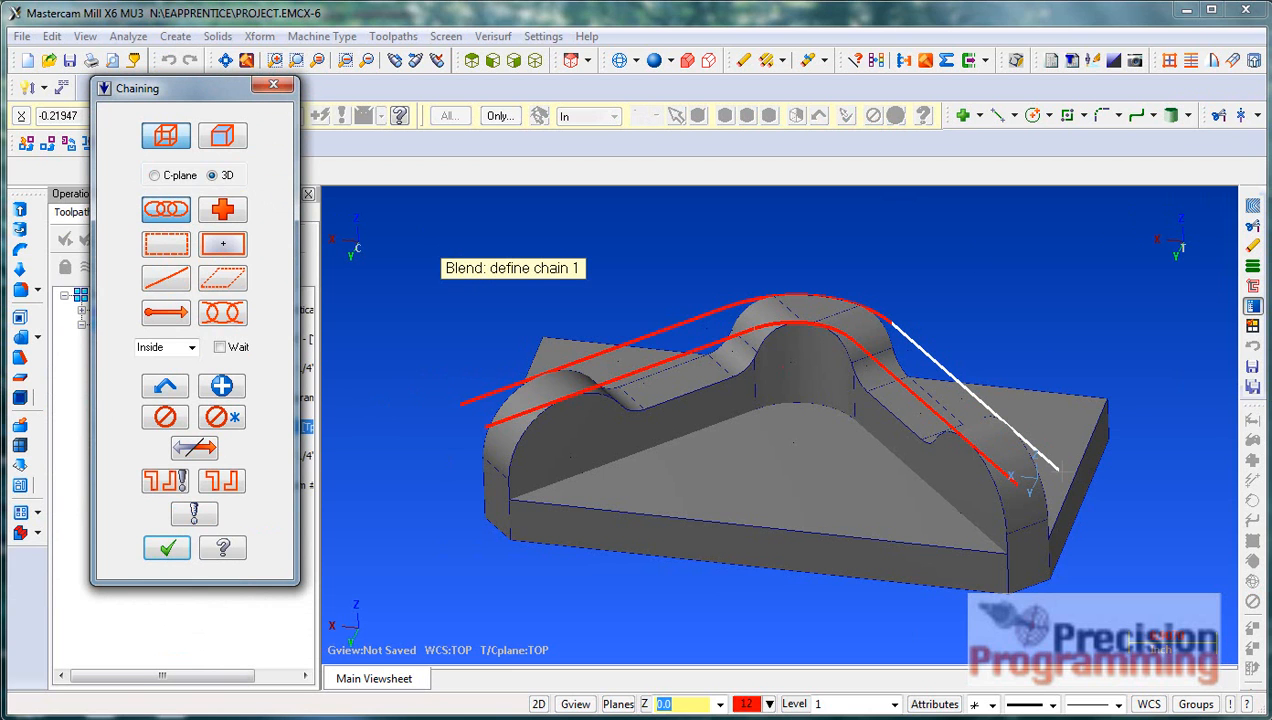
pyautogui.click(1052, 462)
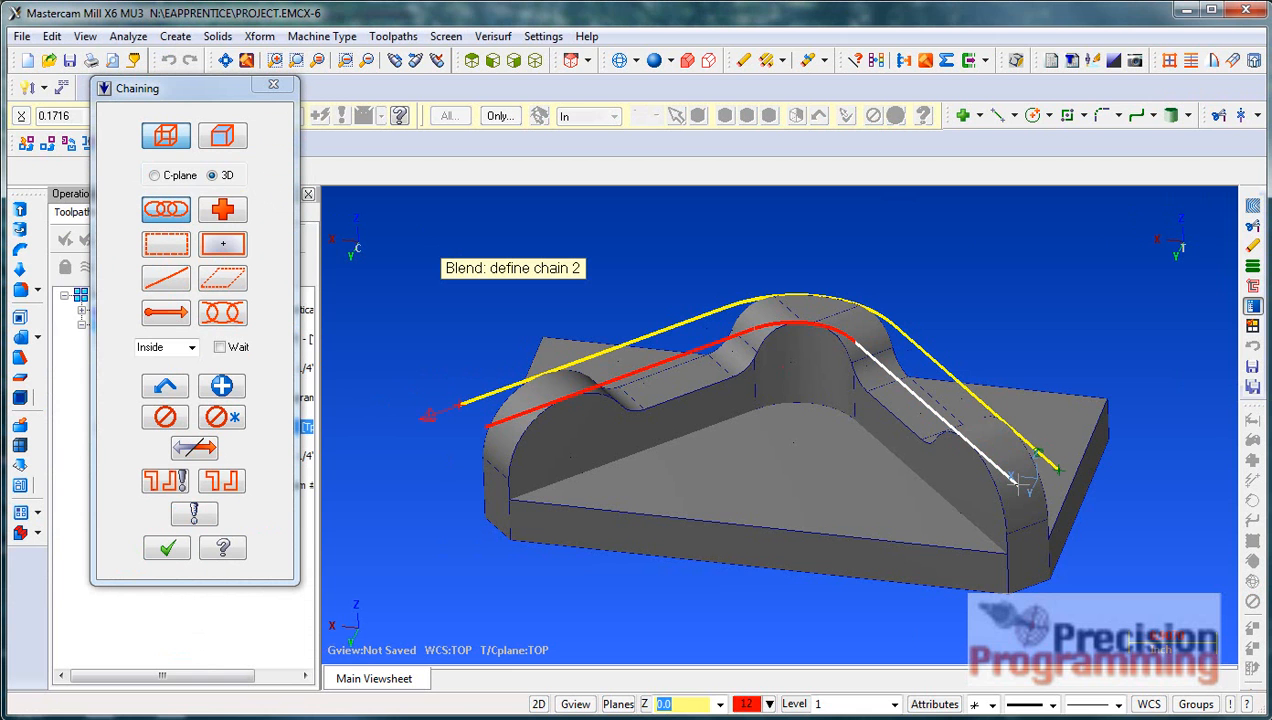
pyautogui.click(1015, 481)
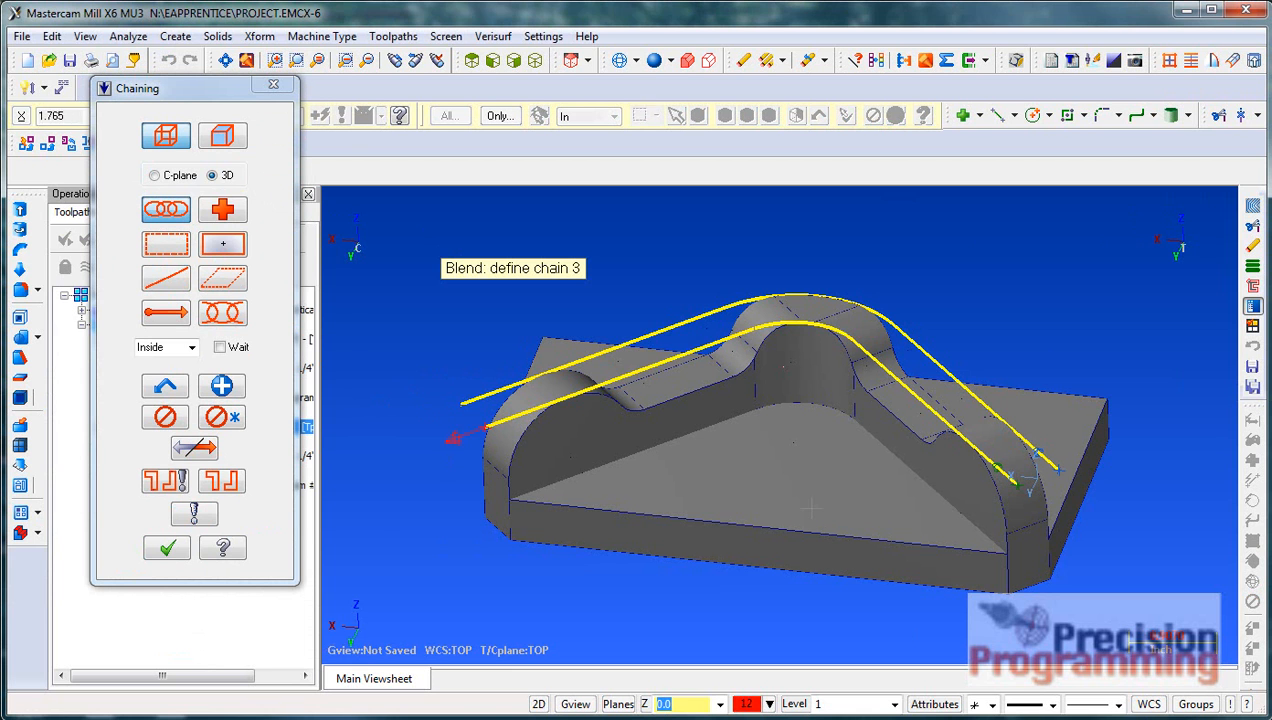
pyautogui.click(172, 552)
pyautogui.click(227, 399)
# Choose the 1/4" BN EM tool for the blend toolpath and enable an absolute clearance of 1.0
pyautogui.click(289, 228)
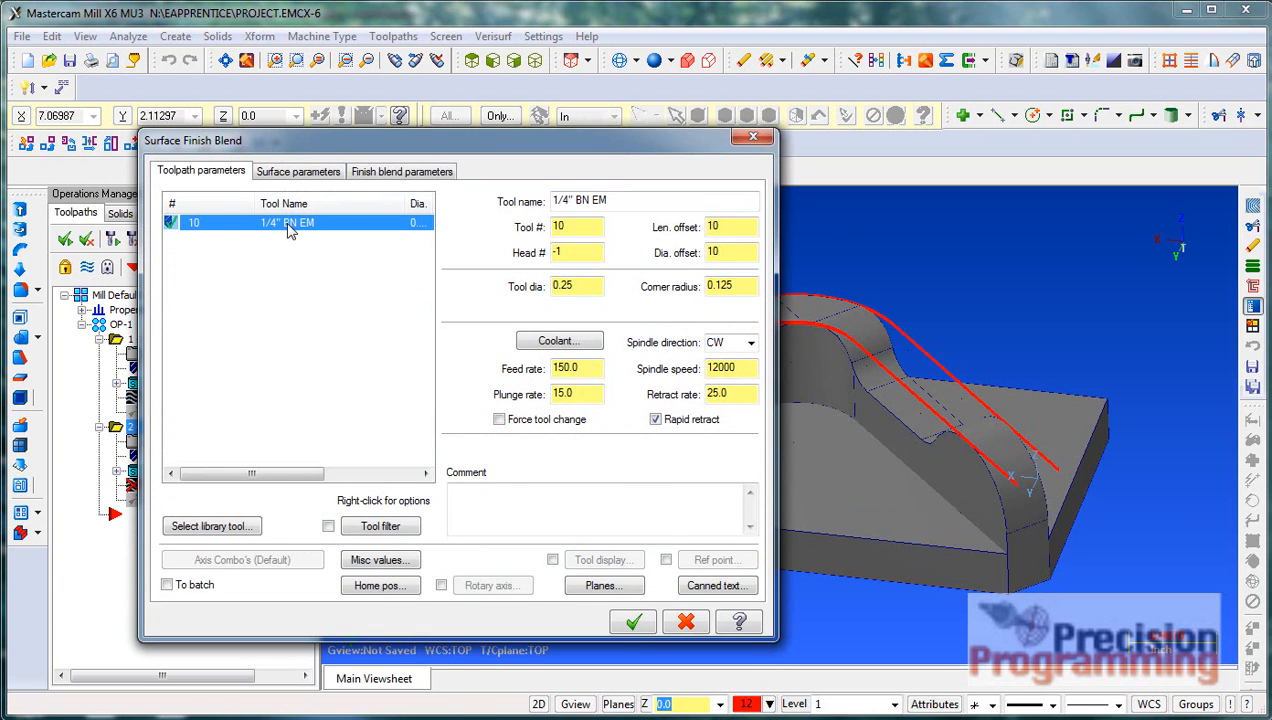
pyautogui.click(290, 172)
pyautogui.click(353, 204)
pyautogui.moveTo(480, 206); pyautogui.dragTo(359, 208)
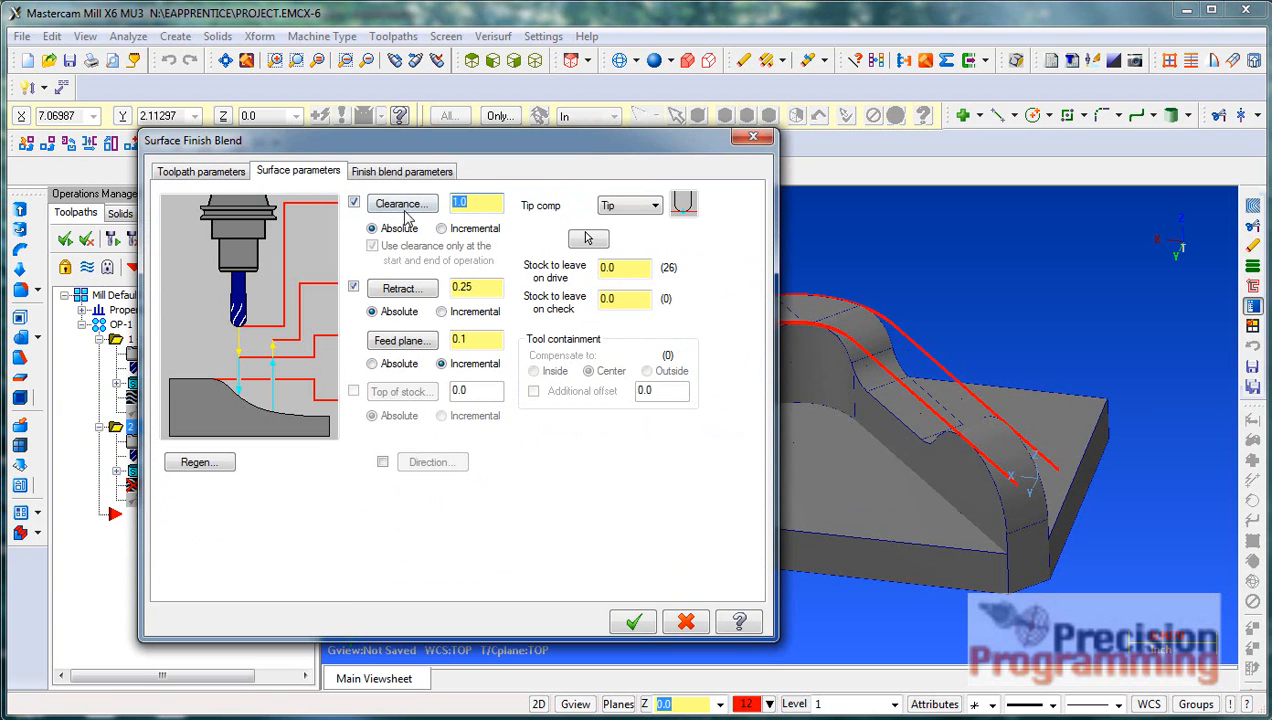
# Set the blend toolpath's maximum stepover to 0.015
pyautogui.click(377, 172)
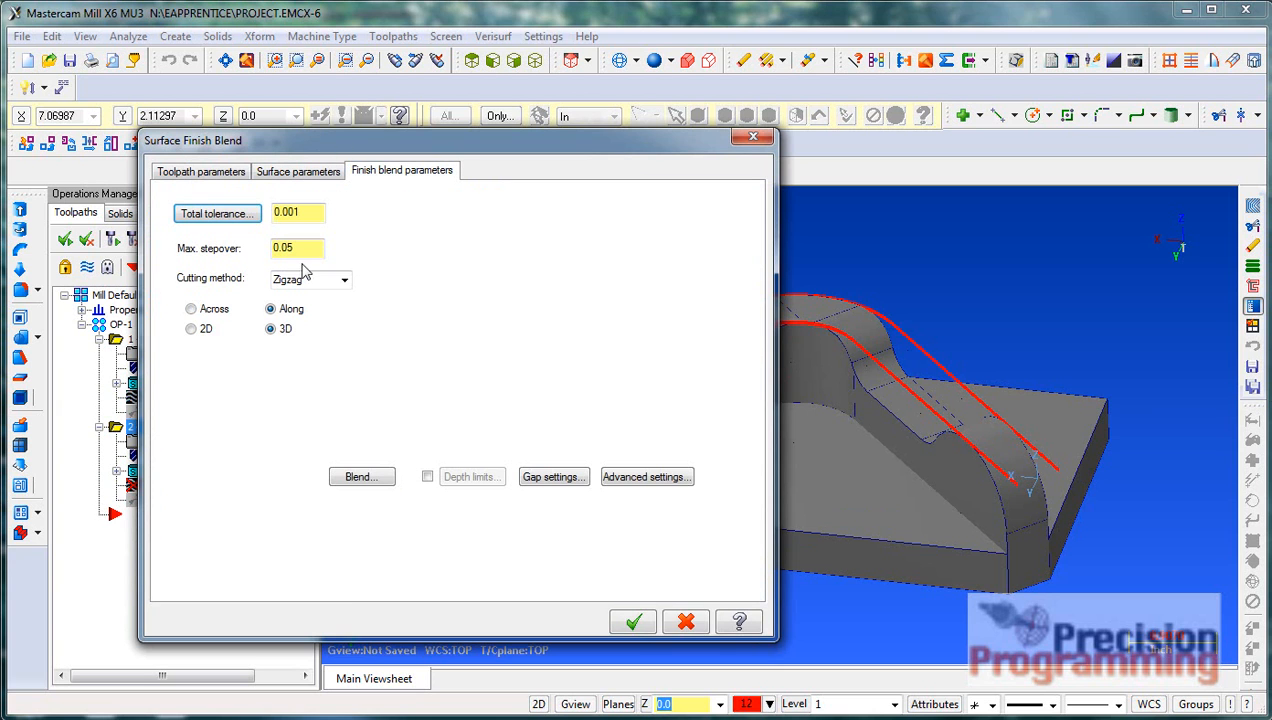
pyautogui.moveTo(307, 251); pyautogui.dragTo(221, 258)
pyautogui.write('.015')
pyautogui.press('Return')
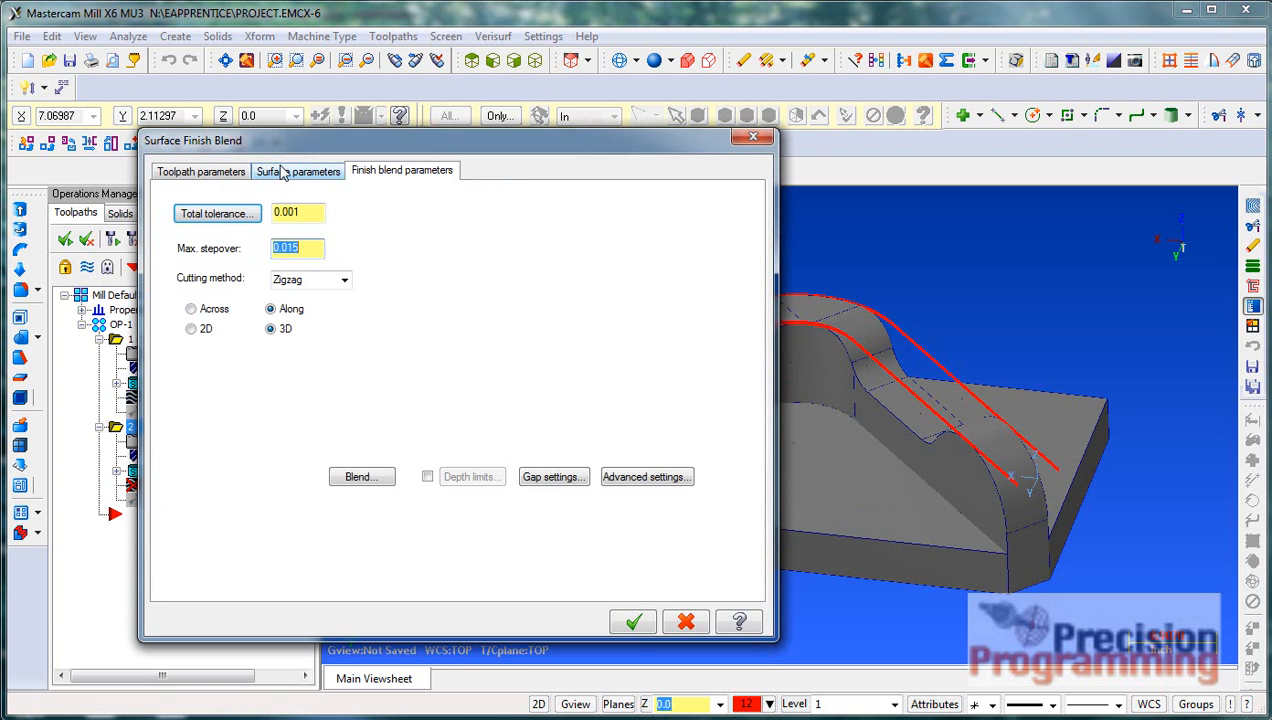
# Enable the plunge and retract direction control in the surface parameters and set the plunge angle to 0
pyautogui.click(284, 172)
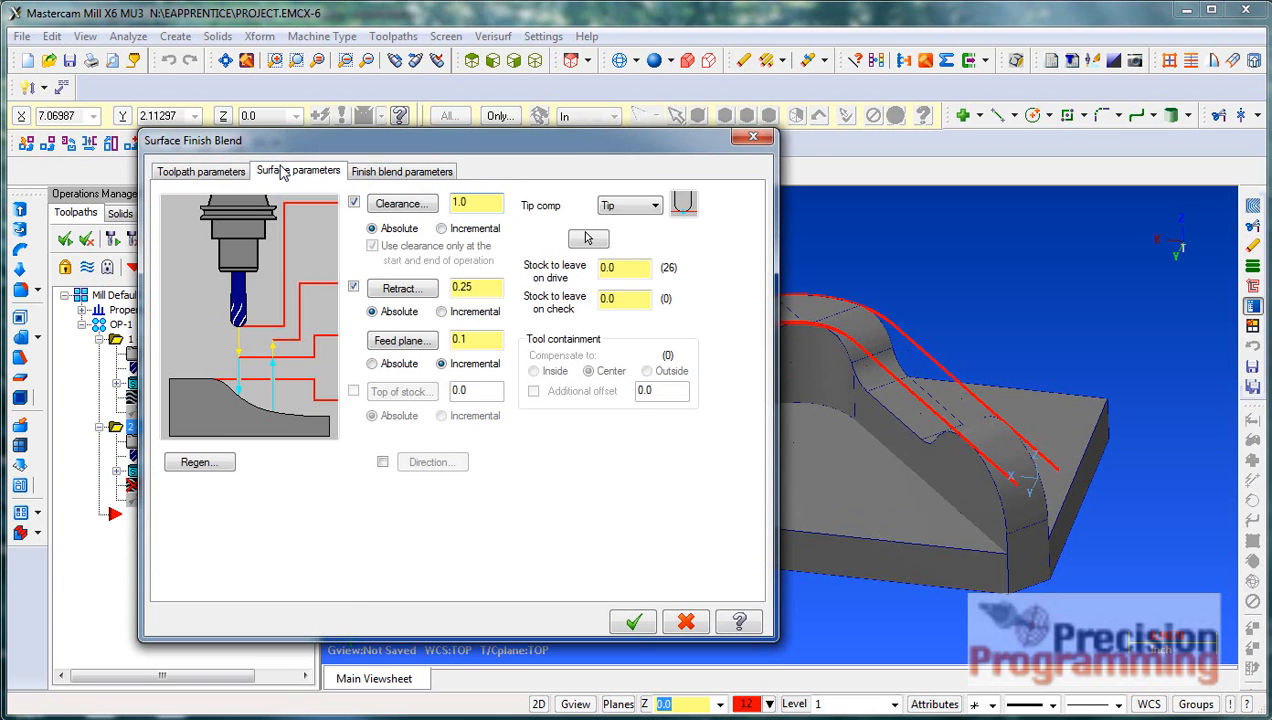
pyautogui.click(383, 462)
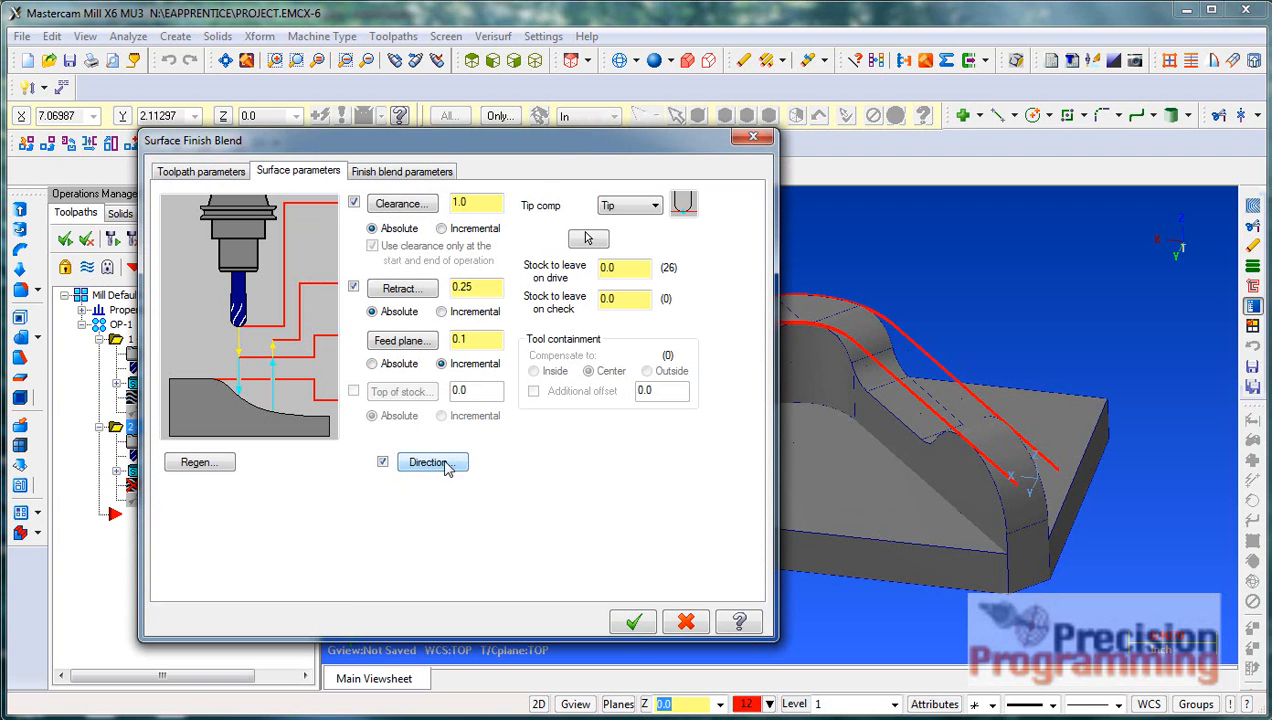
pyautogui.moveTo(540, 148); pyautogui.dragTo(451, 79)
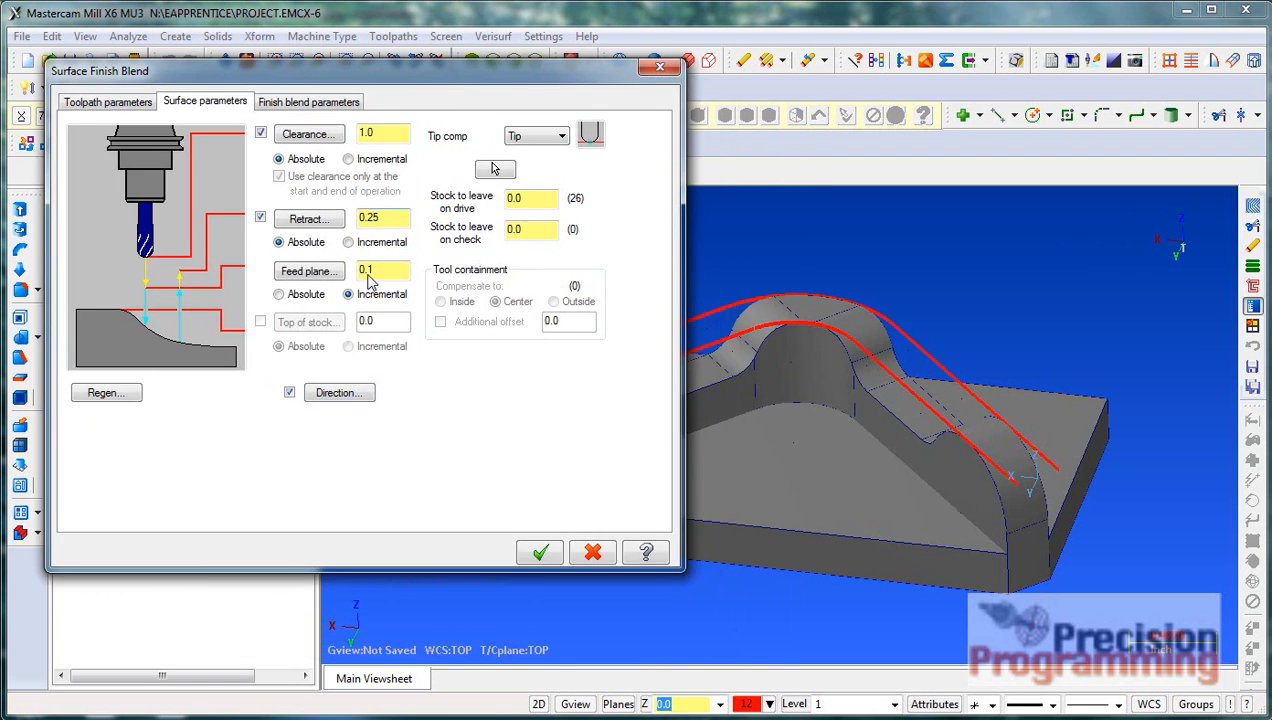
pyautogui.click(348, 394)
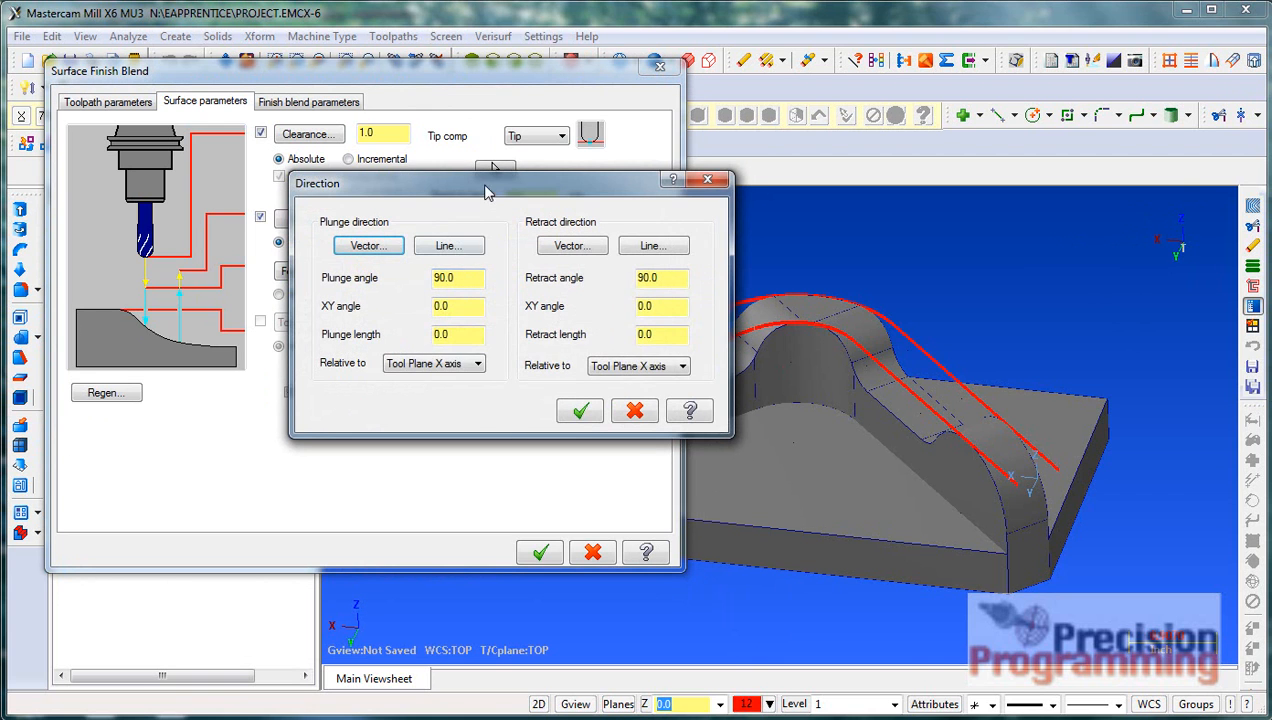
pyautogui.moveTo(487, 190); pyautogui.dragTo(369, 189)
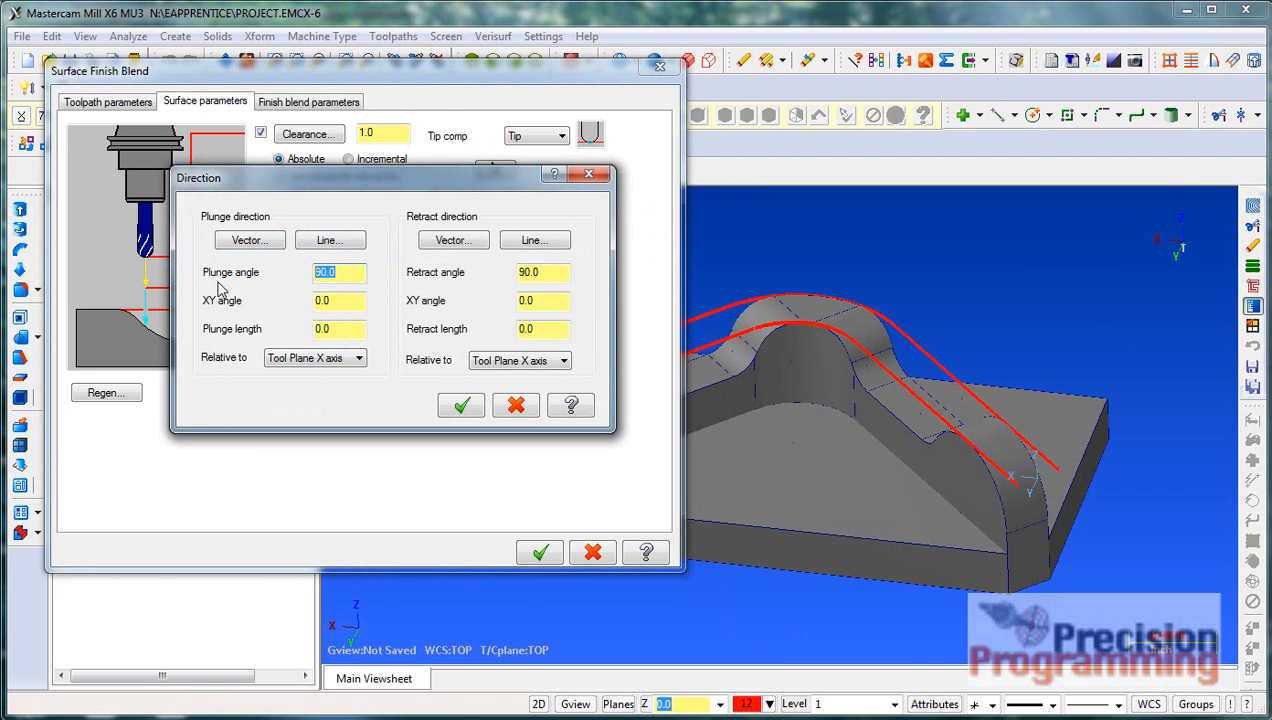
pyautogui.write('0')
pyautogui.press('Tab')
# Set the plunge direction's XY angle to 320 and plunge length to 0.2, and accept the direction settings
pyautogui.moveTo(965, 293); pyautogui.dragTo(966, 294, button='middle')
pyautogui.moveTo(704, 263); pyautogui.dragTo(765, 250, button='middle')
pyautogui.moveTo(835, 320); pyautogui.dragTo(670, 346, button='middle')
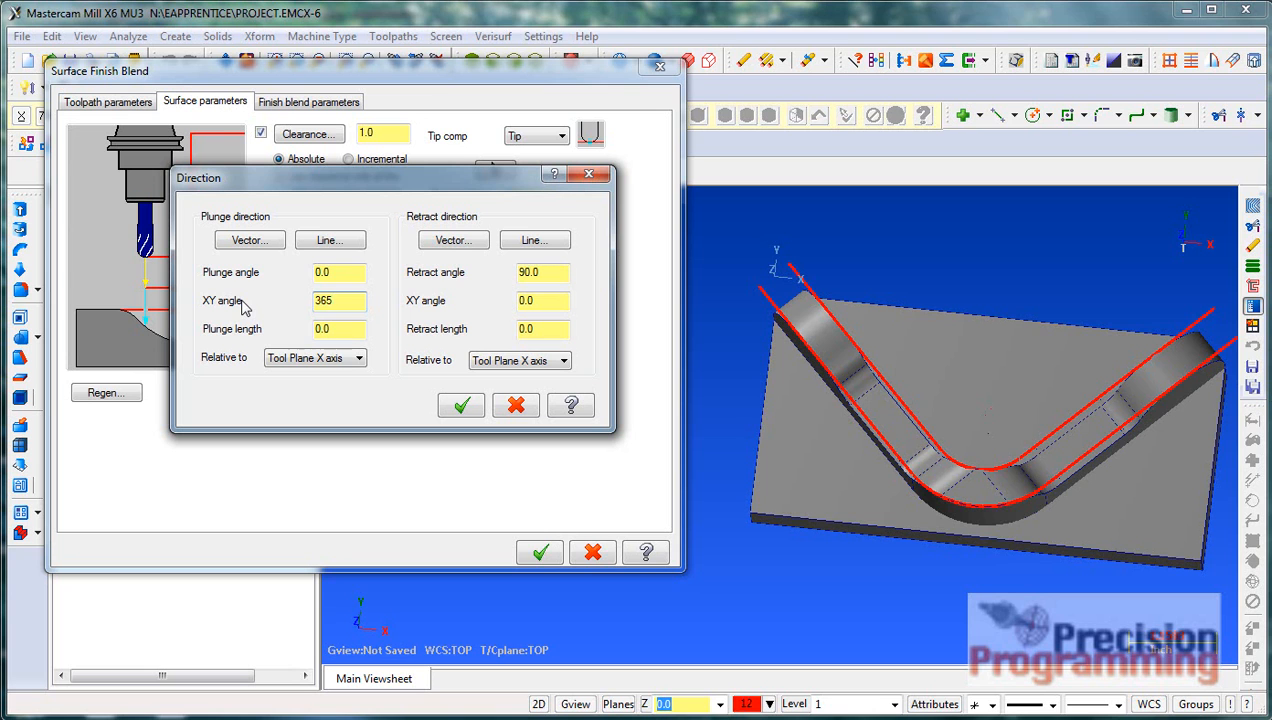
pyautogui.press('Return')
pyautogui.press('Tab')
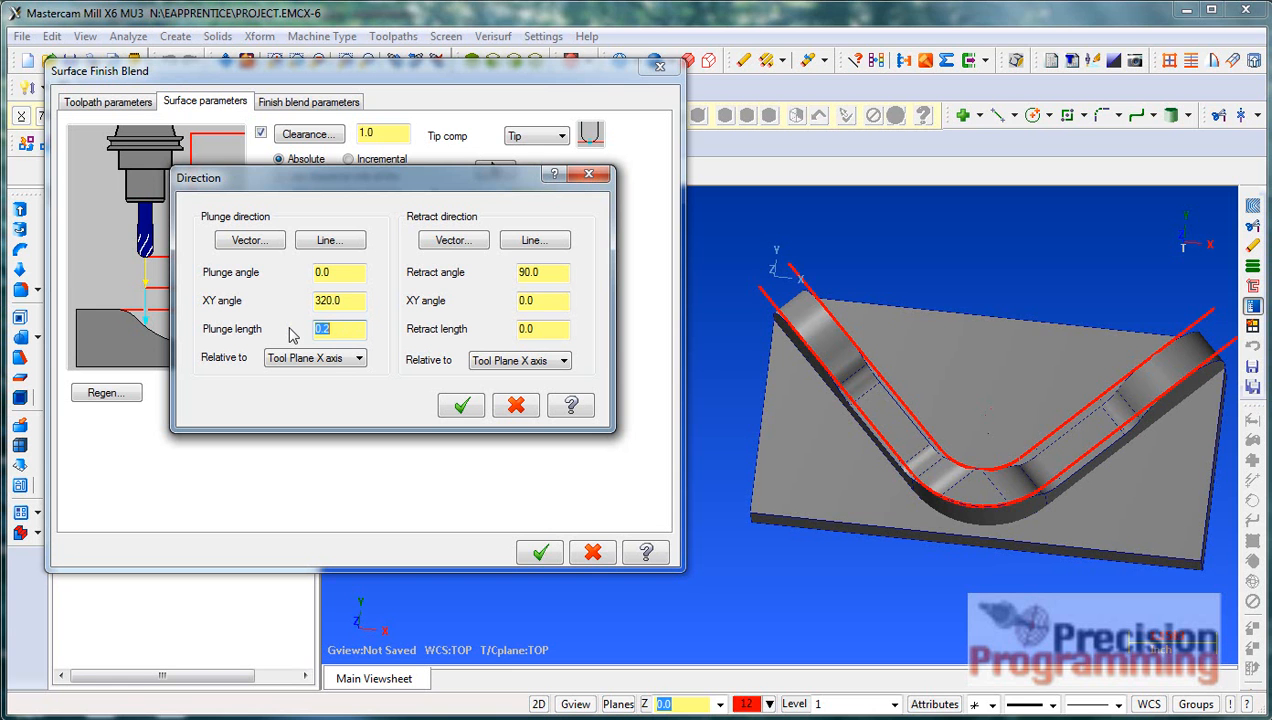
pyautogui.click(458, 404)
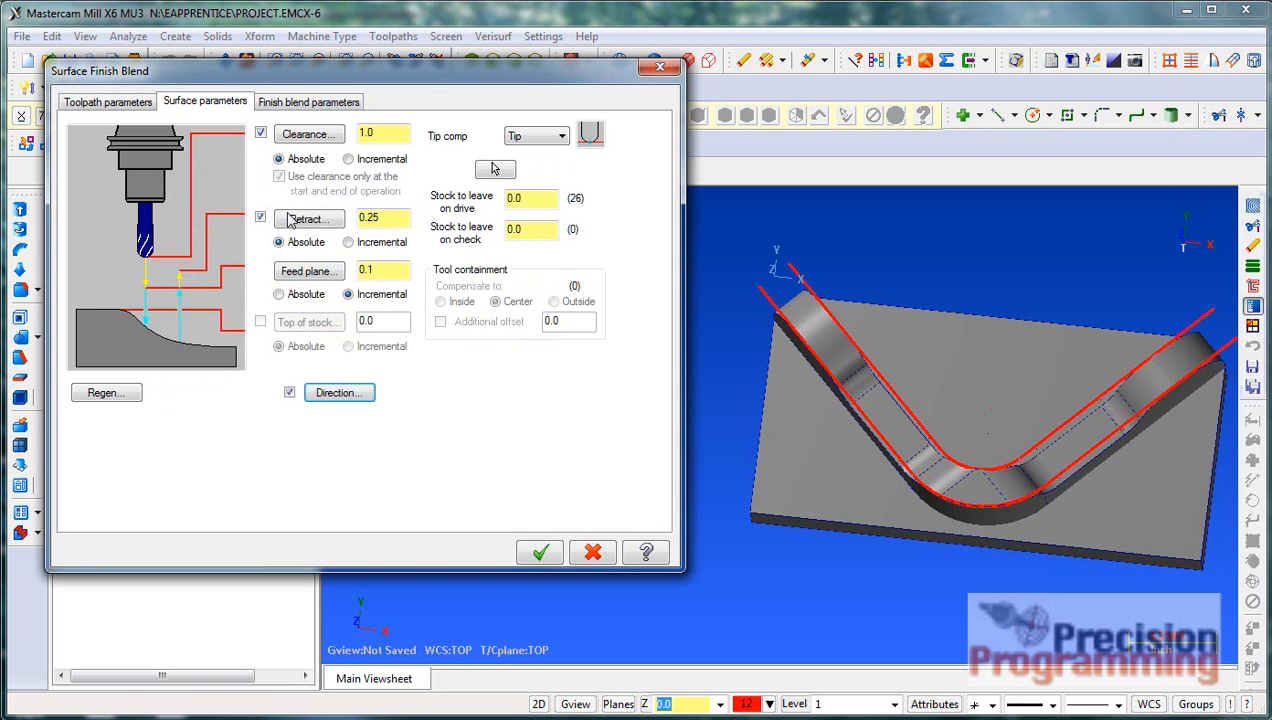
# Accept the Surface Finish Blend parameters and generate the toolpath
pyautogui.click(540, 555)
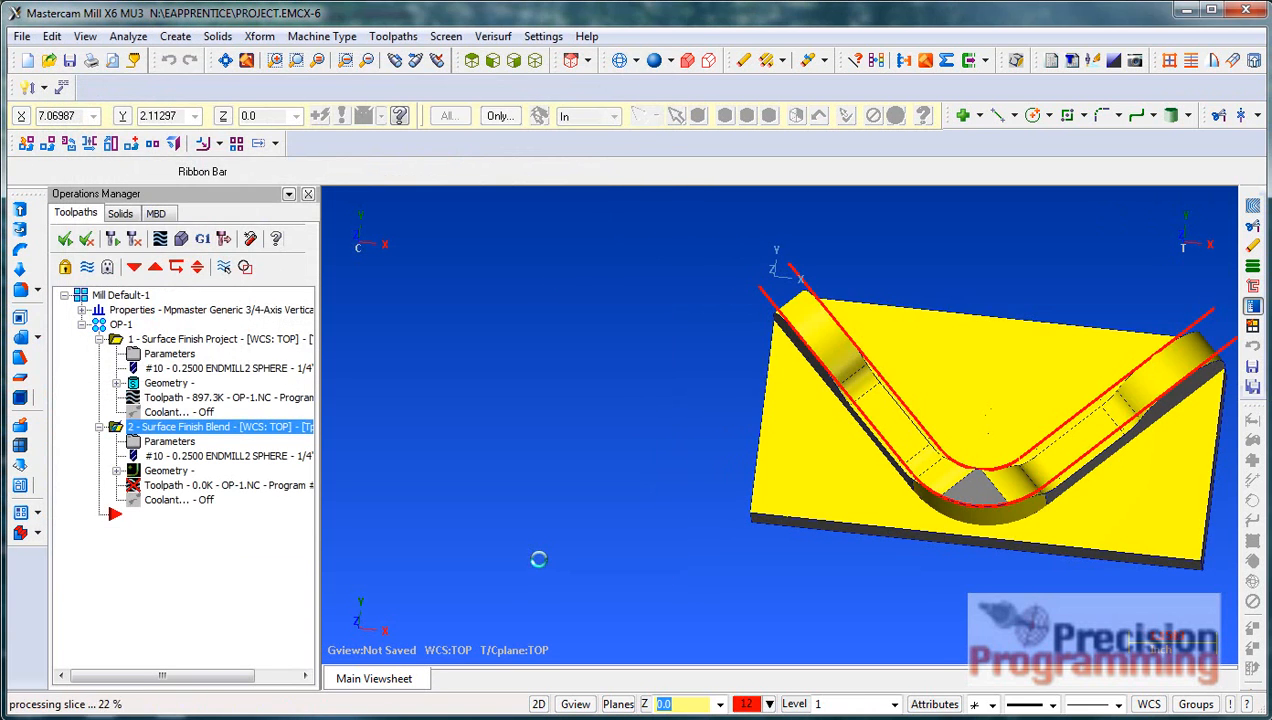
pyautogui.moveTo(539, 559); pyautogui.dragTo(733, 640, button='middle')
pyautogui.scroll(5, 1100, 478)
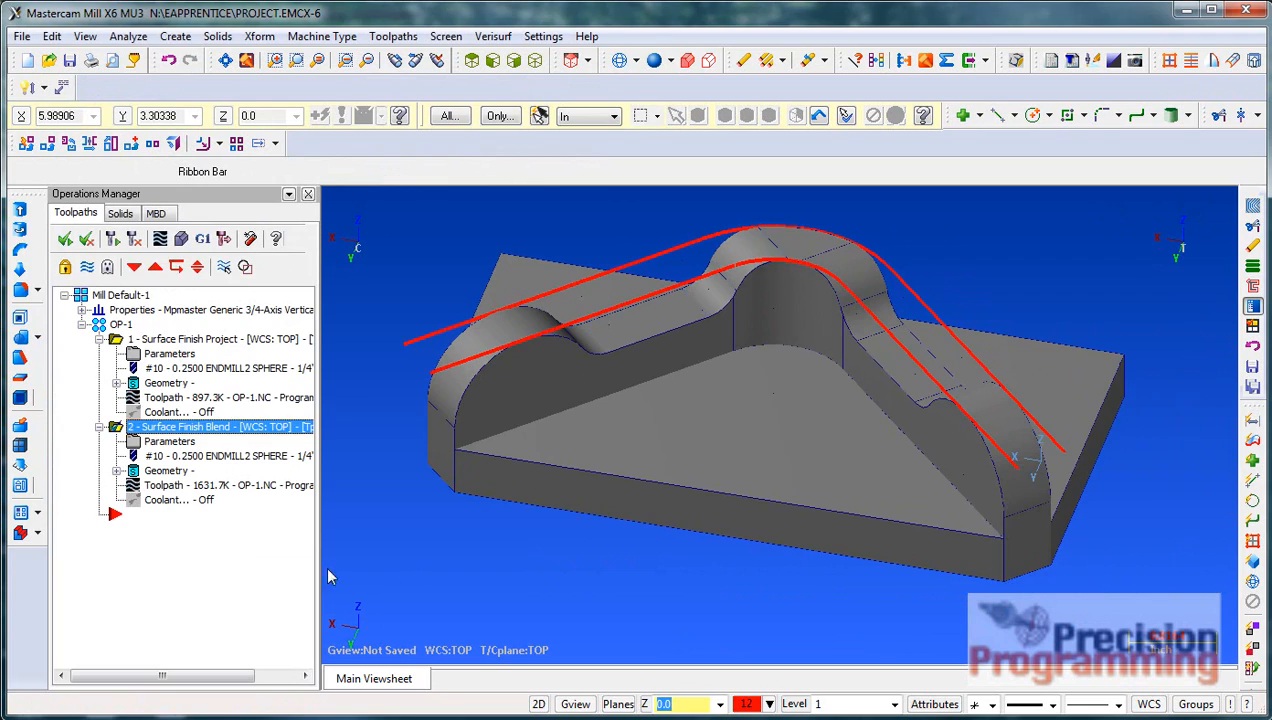
# Backplot the Surface Finish Blend toolpath, examine its cuts and entry move through the full tool motion, and close the backplot
pyautogui.click(180, 485)
pyautogui.moveTo(325, 513); pyautogui.dragTo(325, 513, button='middle')
pyautogui.scroll(6, 325, 513)
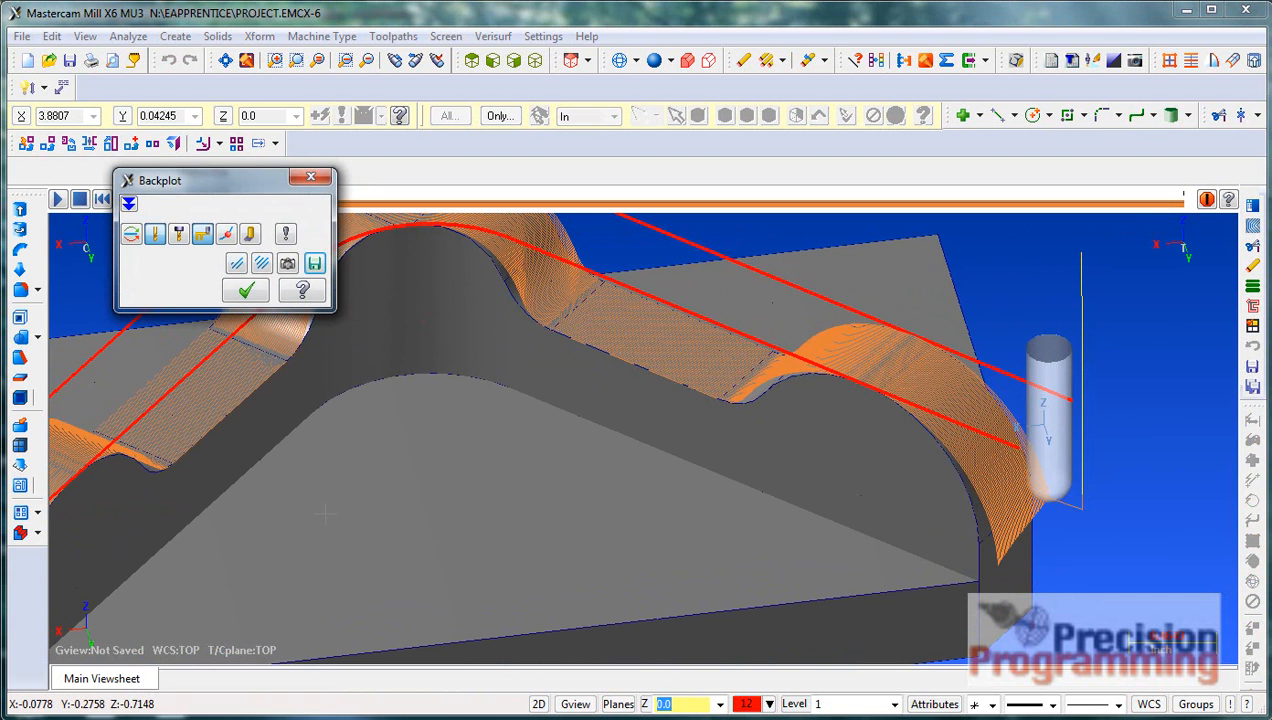
pyautogui.scroll(-2, 325, 513)
pyautogui.scroll(-3, 322, 512)
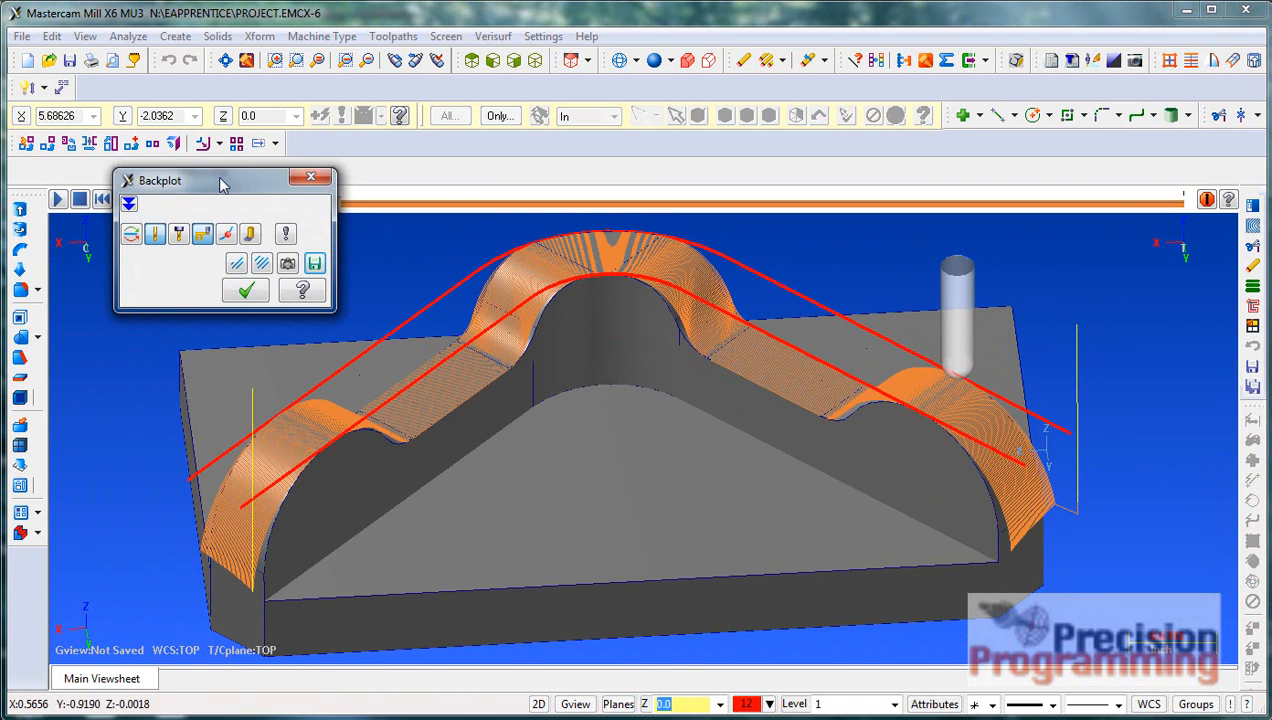
pyautogui.moveTo(221, 184); pyautogui.dragTo(168, 262)
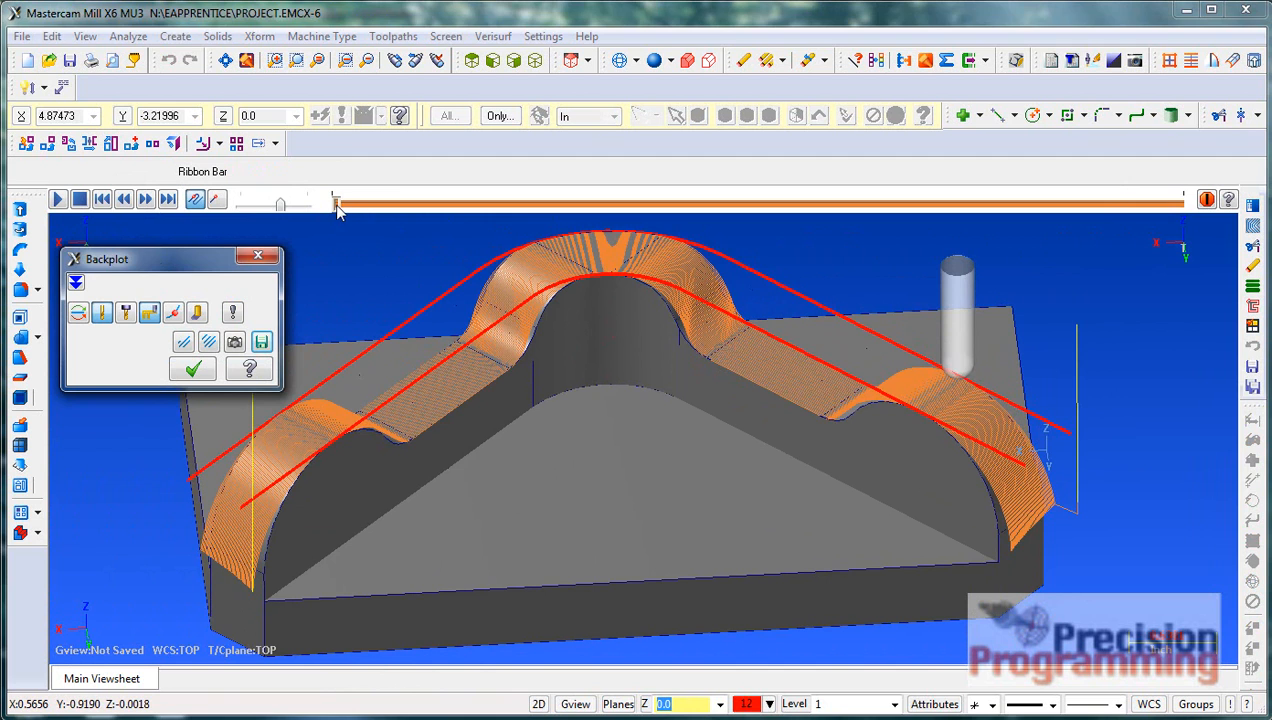
pyautogui.moveTo(339, 206); pyautogui.dragTo(1250, 345)
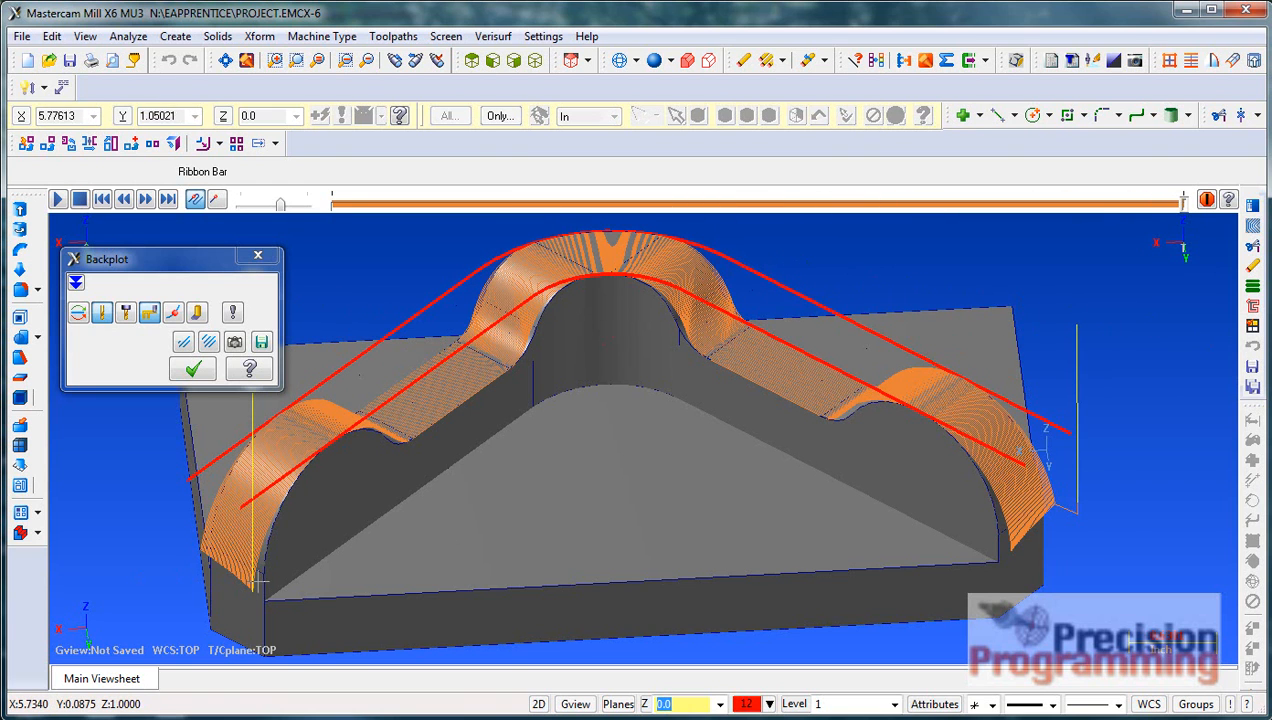
pyautogui.click(202, 373)
pyautogui.moveTo(540, 355); pyautogui.dragTo(447, 378, button='middle')
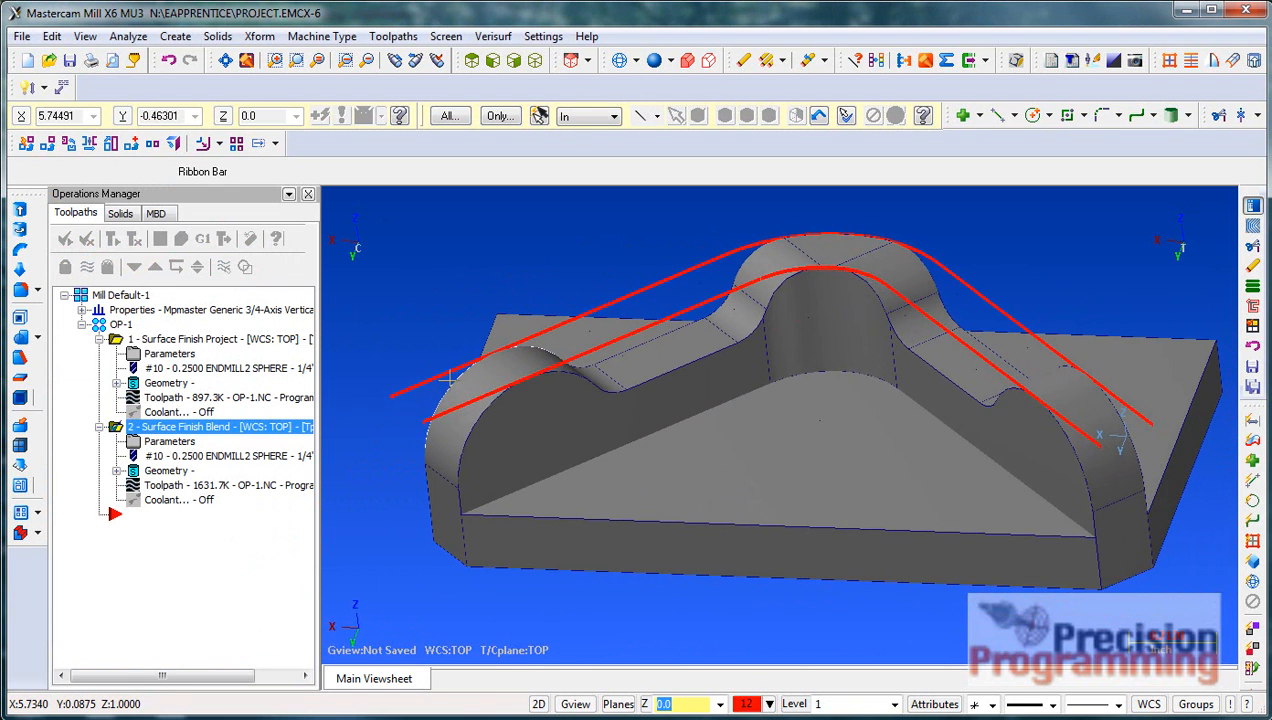